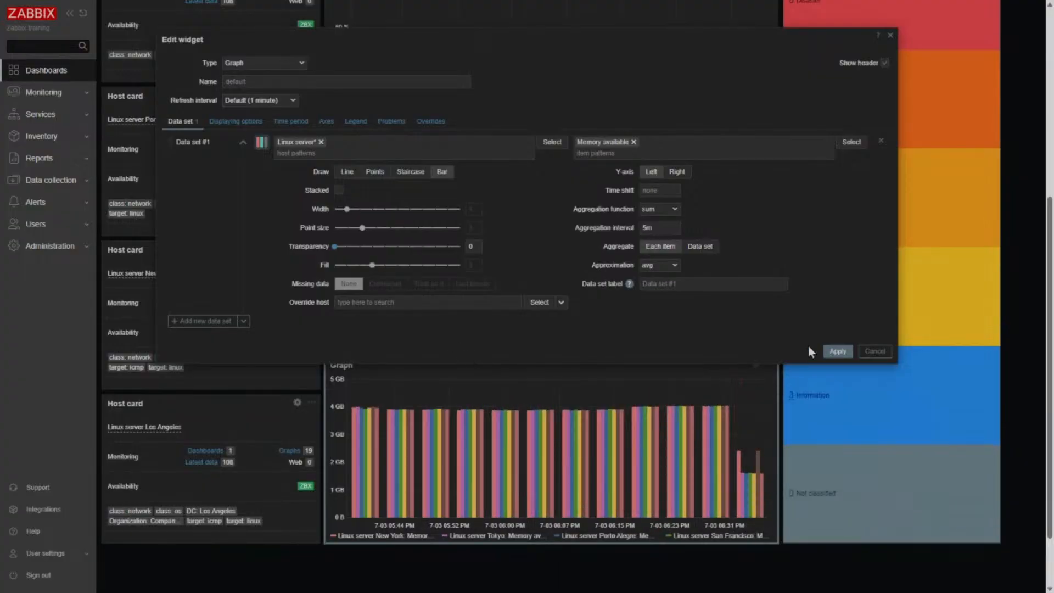
- Apply the blue-to-orange palette to data set #1 of the Memory available bar graph
{"action": "left_click", "coordinate": [262, 144]}
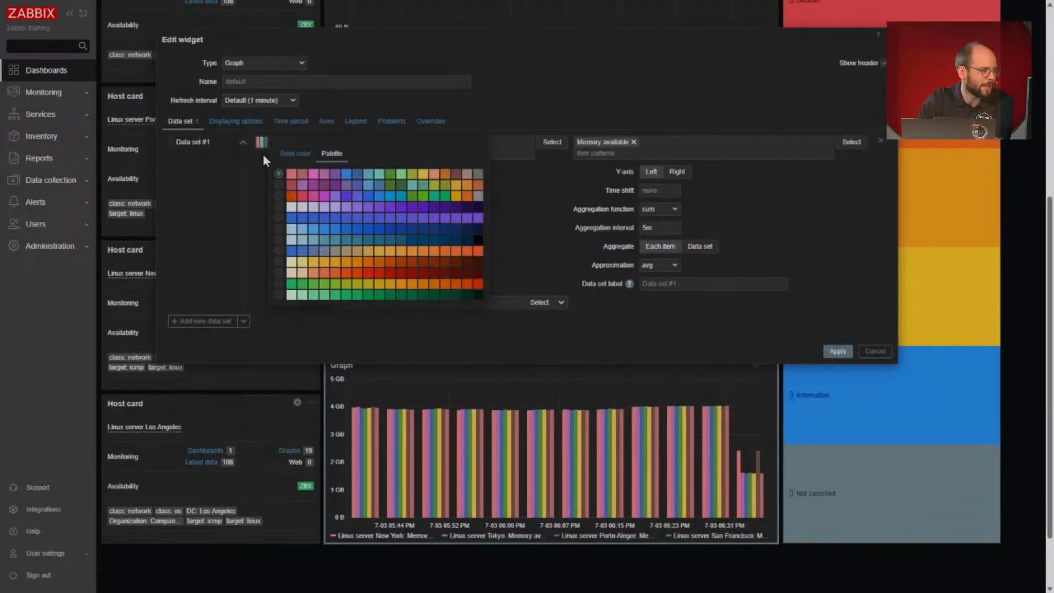
{"action": "left_click", "coordinate": [279, 249]}
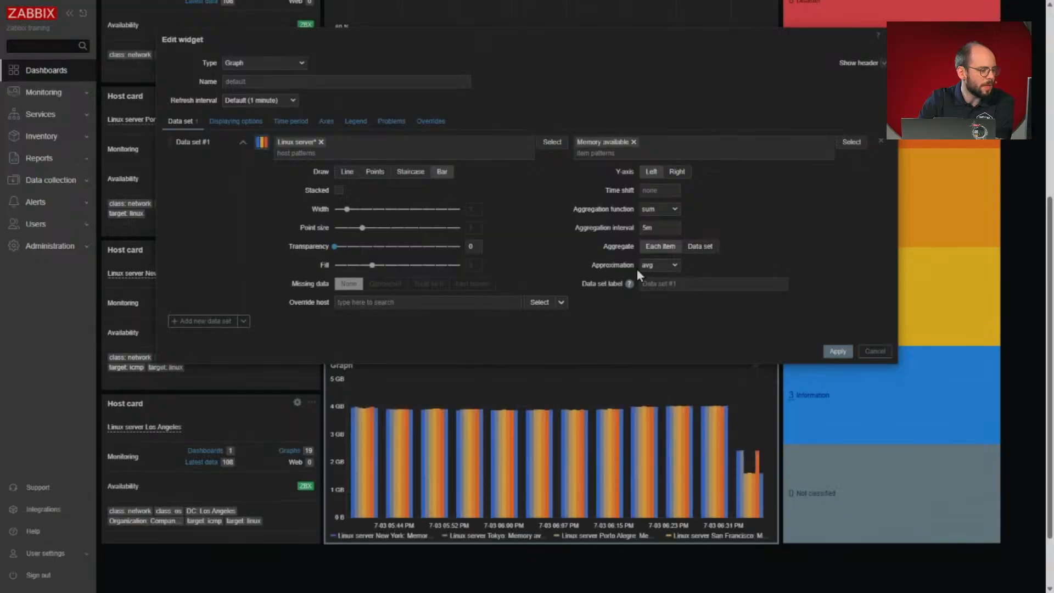
{"action": "left_click", "coordinate": [828, 354]}
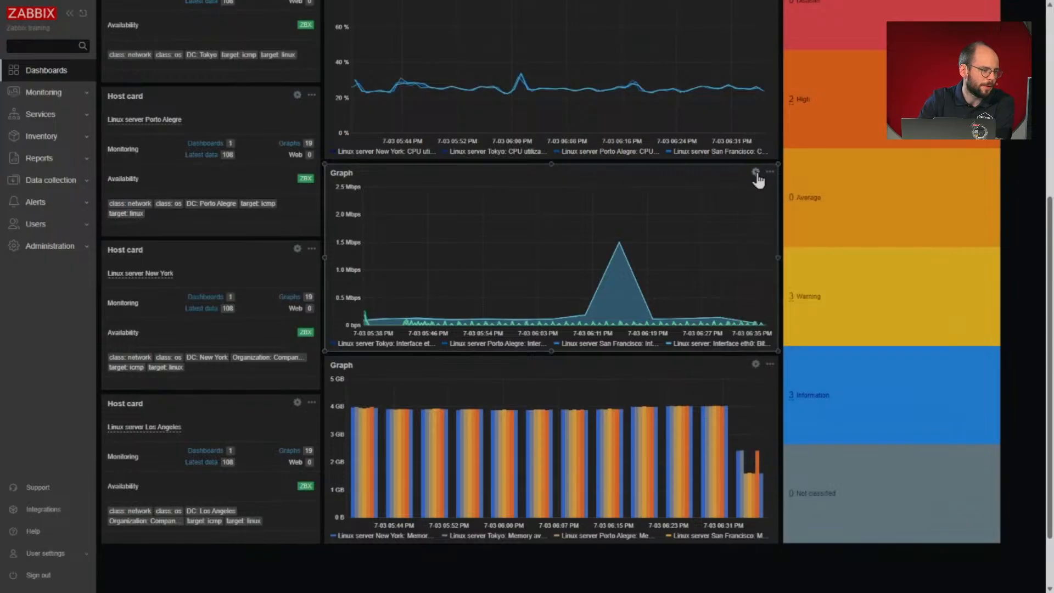
- Apply the third multicolour palette to the Bits received data set of the network interface graph
{"action": "left_click", "coordinate": [755, 173]}
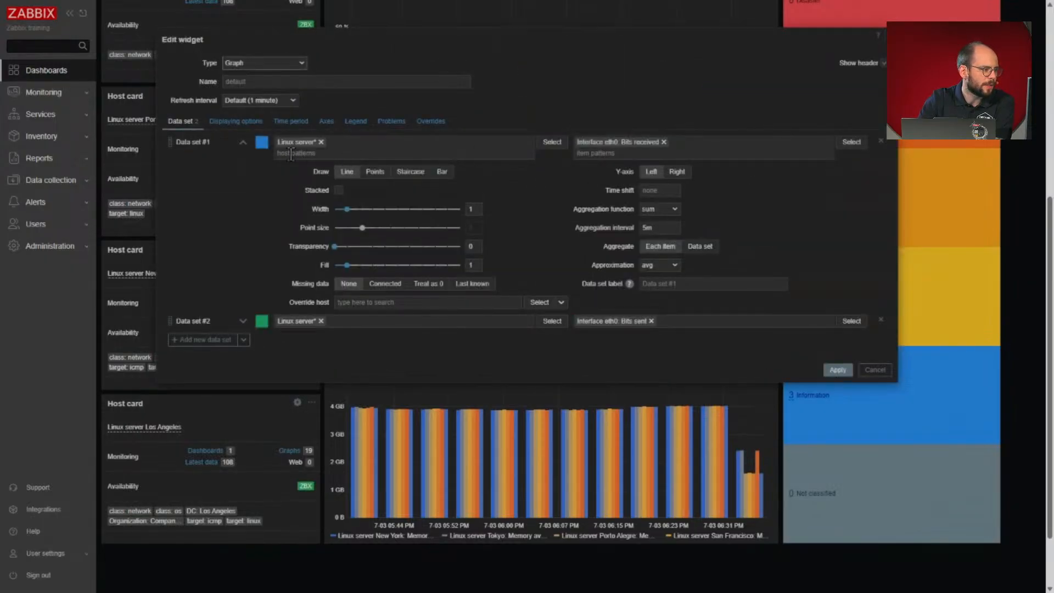
{"action": "left_click", "coordinate": [262, 142]}
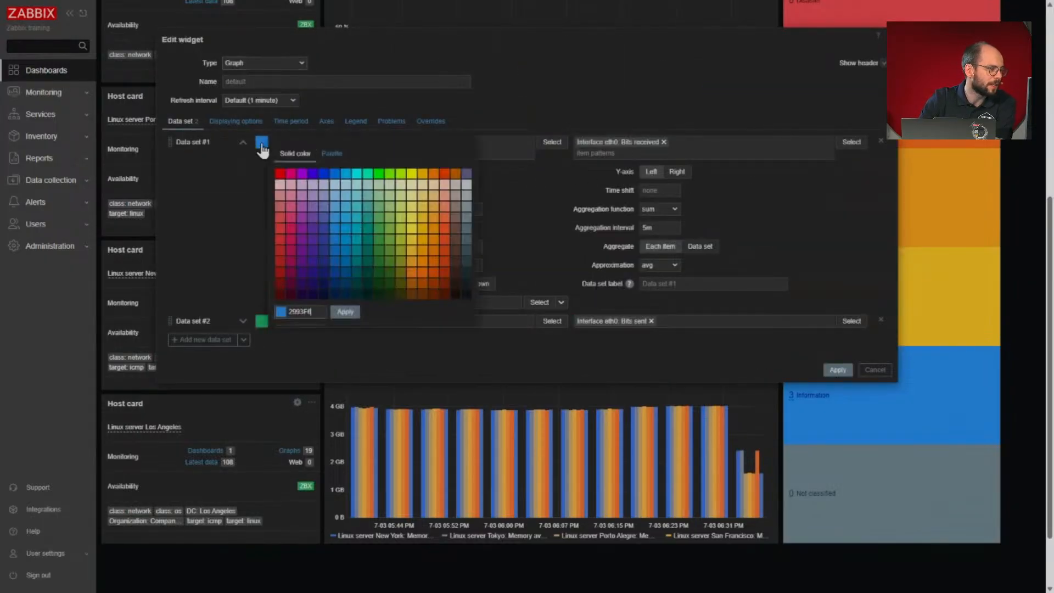
{"action": "left_click", "coordinate": [331, 154]}
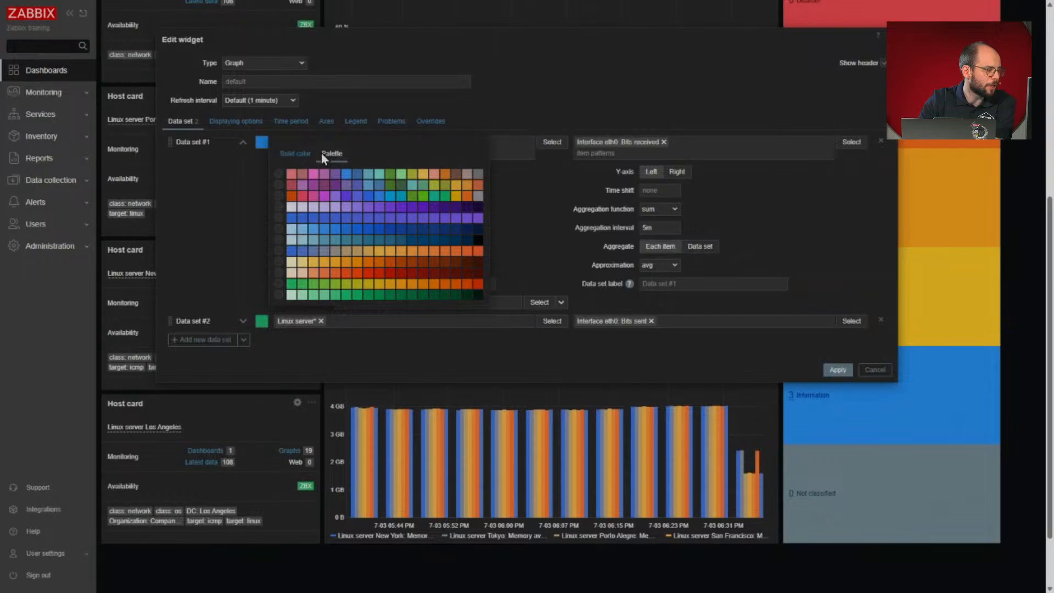
{"action": "left_click", "coordinate": [279, 196]}
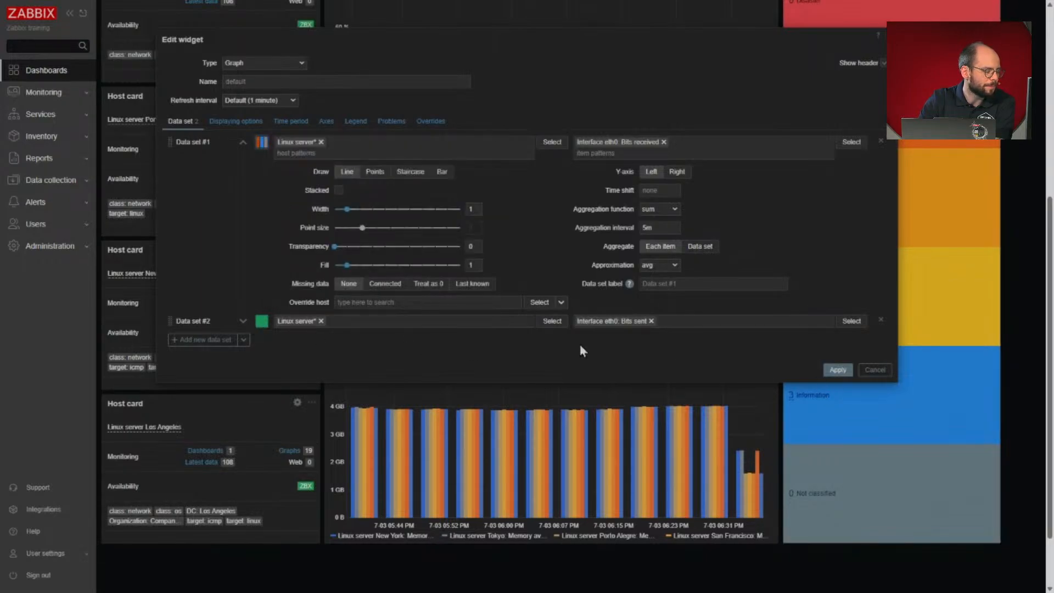
{"action": "left_click", "coordinate": [837, 369]}
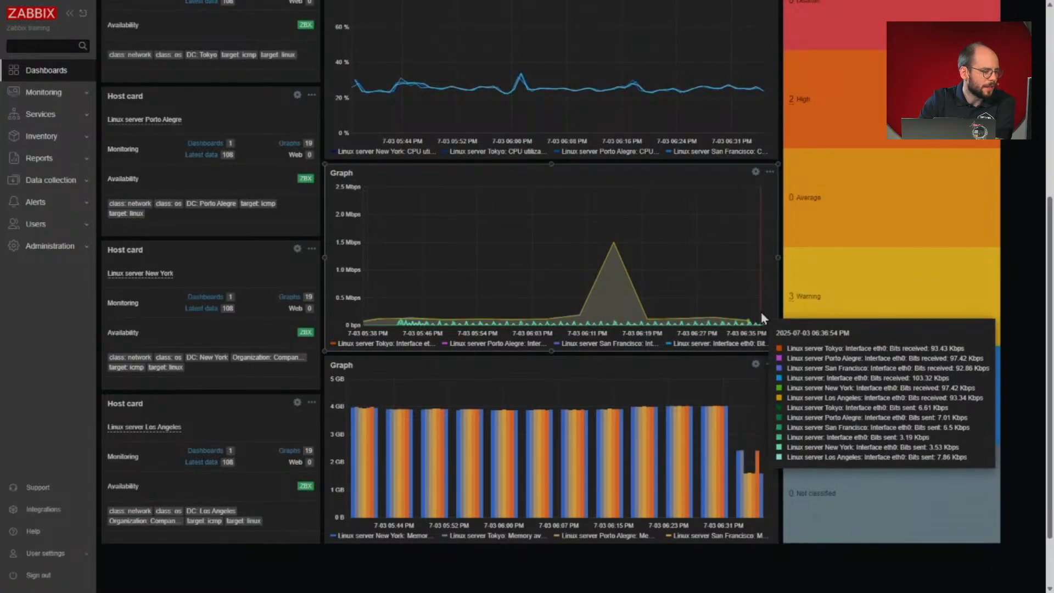
- Apply the blue-to-orange palette to the Bits sent data set of the network interface graph
{"action": "left_click", "coordinate": [755, 171]}
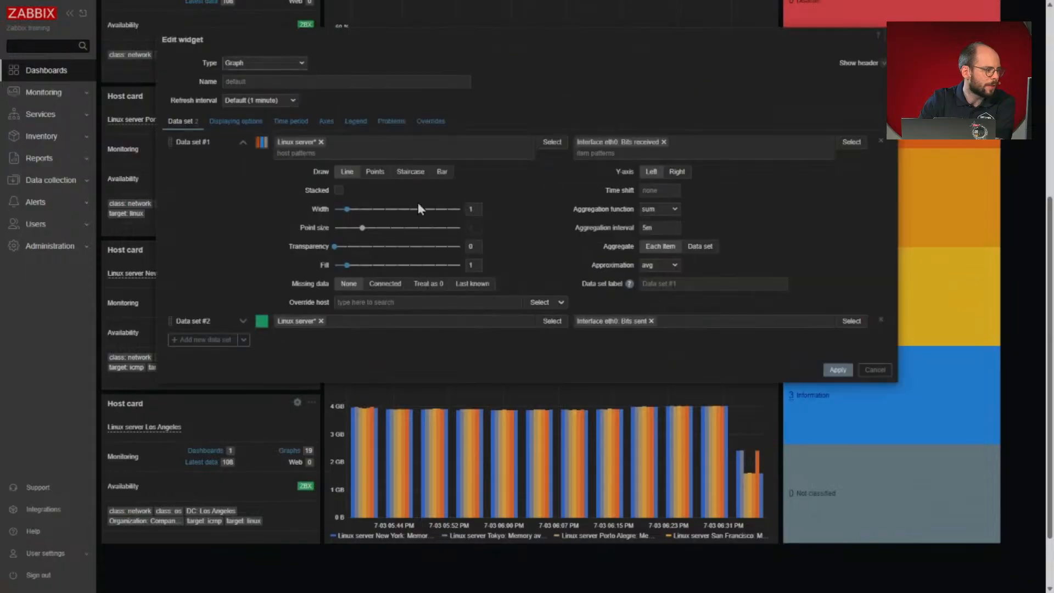
{"action": "left_click", "coordinate": [262, 321]}
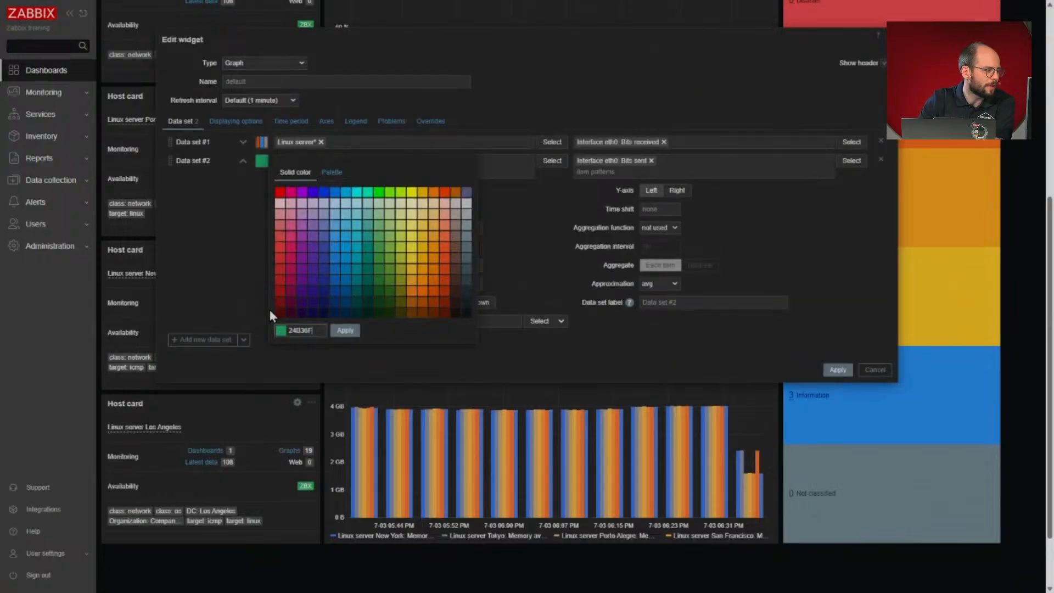
{"action": "left_click", "coordinate": [333, 177]}
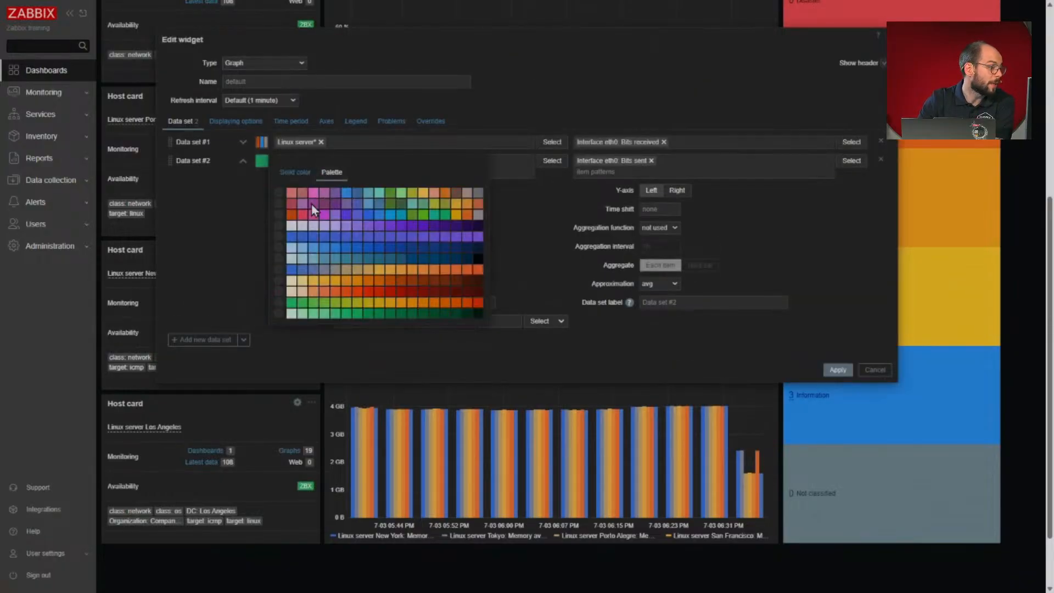
{"action": "left_click", "coordinate": [283, 274]}
{"action": "left_click", "coordinate": [837, 369]}
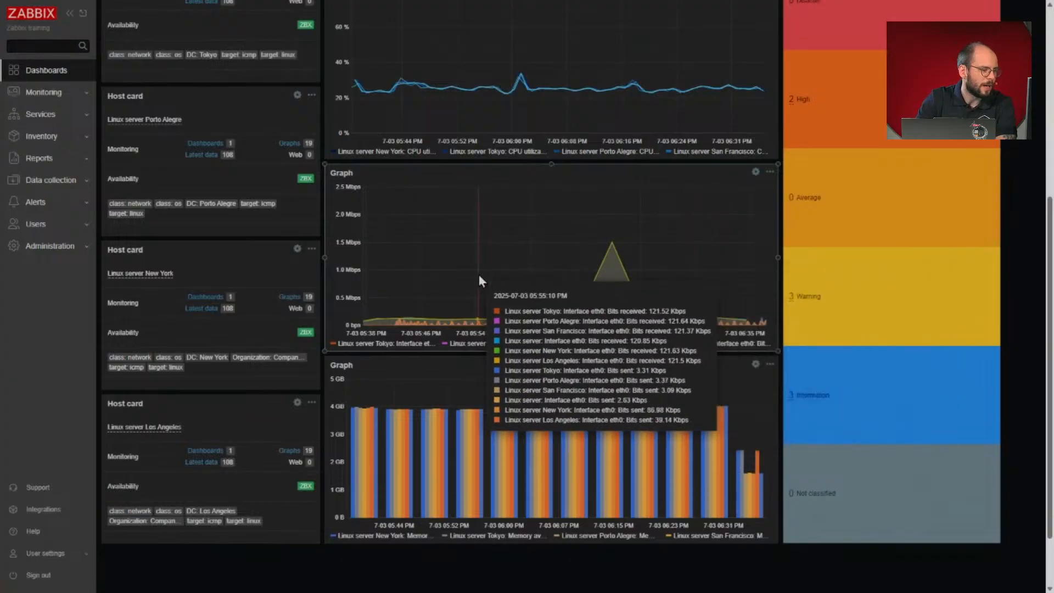
- Change the Bits received data set of the network interface graph to solid bright red
{"action": "left_click", "coordinate": [755, 171]}
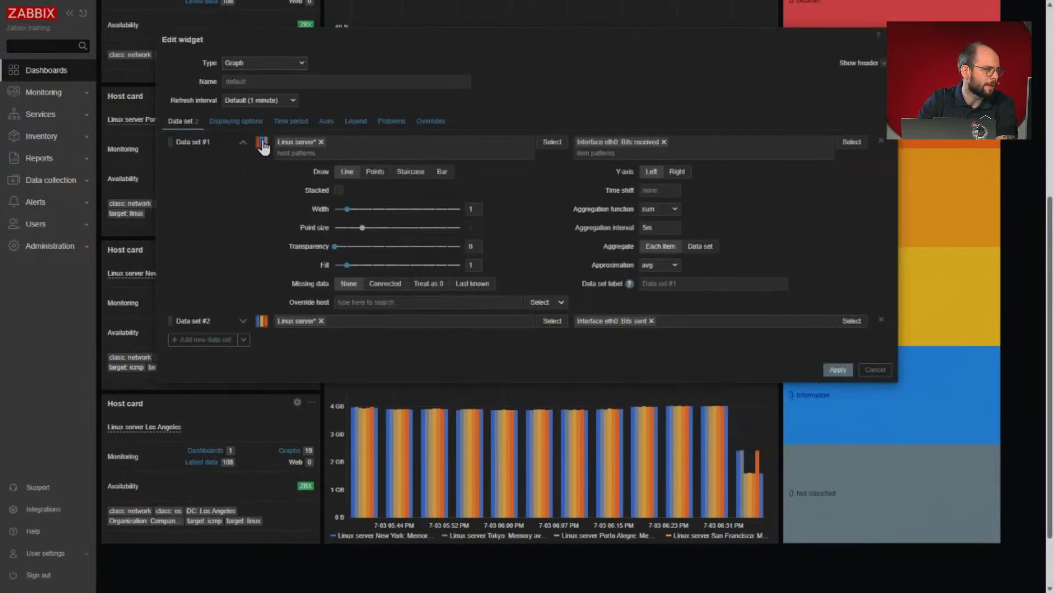
{"action": "left_click", "coordinate": [260, 142]}
{"action": "left_click", "coordinate": [304, 156]}
{"action": "left_click", "coordinate": [279, 175]}
- Set the Bits sent data set to a solid yellow-green colour and apply the changes to the network interface graph
{"action": "left_click", "coordinate": [262, 323]}
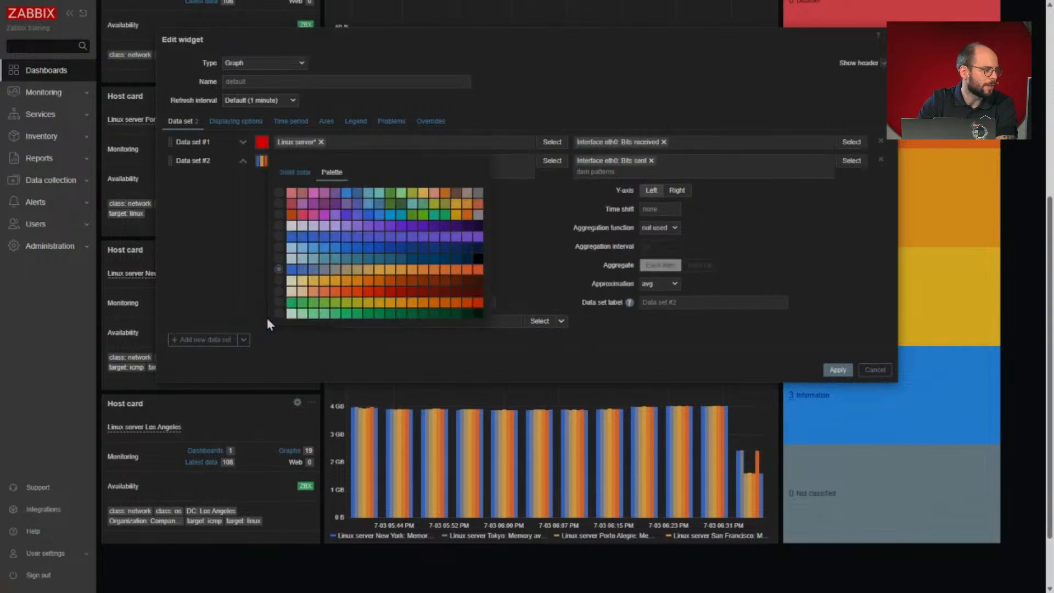
{"action": "left_click", "coordinate": [399, 196]}
{"action": "left_click", "coordinate": [261, 161]}
{"action": "left_click", "coordinate": [295, 172]}
{"action": "left_click", "coordinate": [400, 193]}
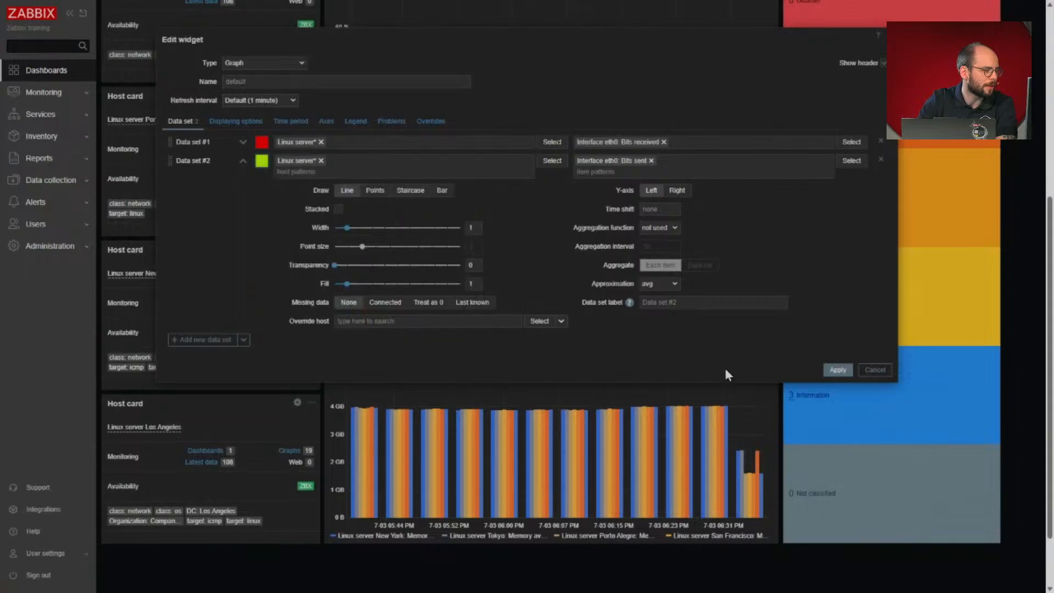
{"action": "left_click", "coordinate": [828, 368]}
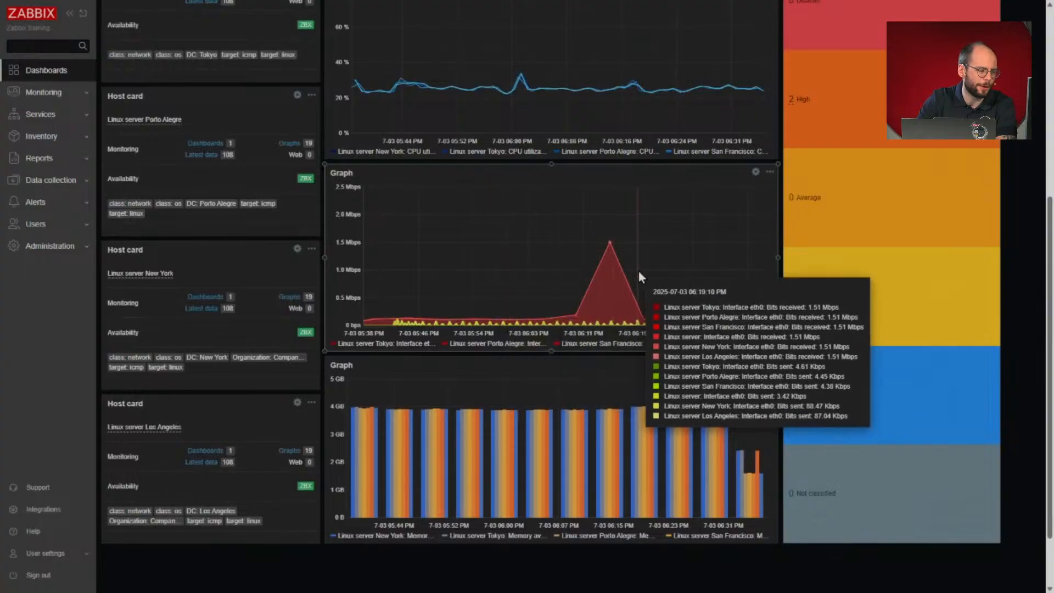
- Change the Memory available bar graph's data set to a solid dark blue colour and apply it
{"action": "left_click", "coordinate": [755, 363]}
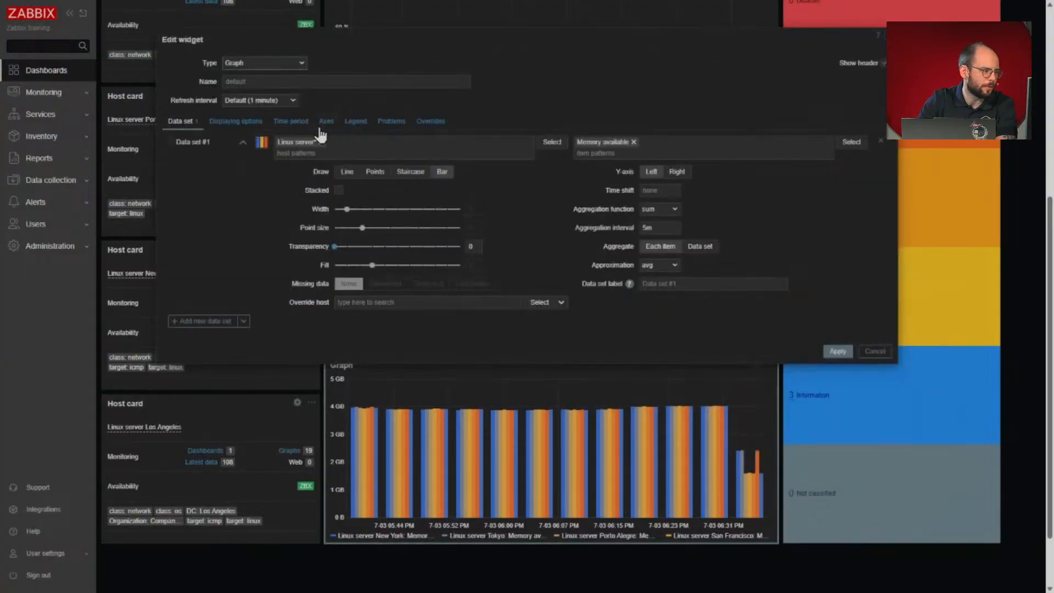
{"action": "left_click", "coordinate": [260, 143]}
{"action": "left_click", "coordinate": [304, 154]}
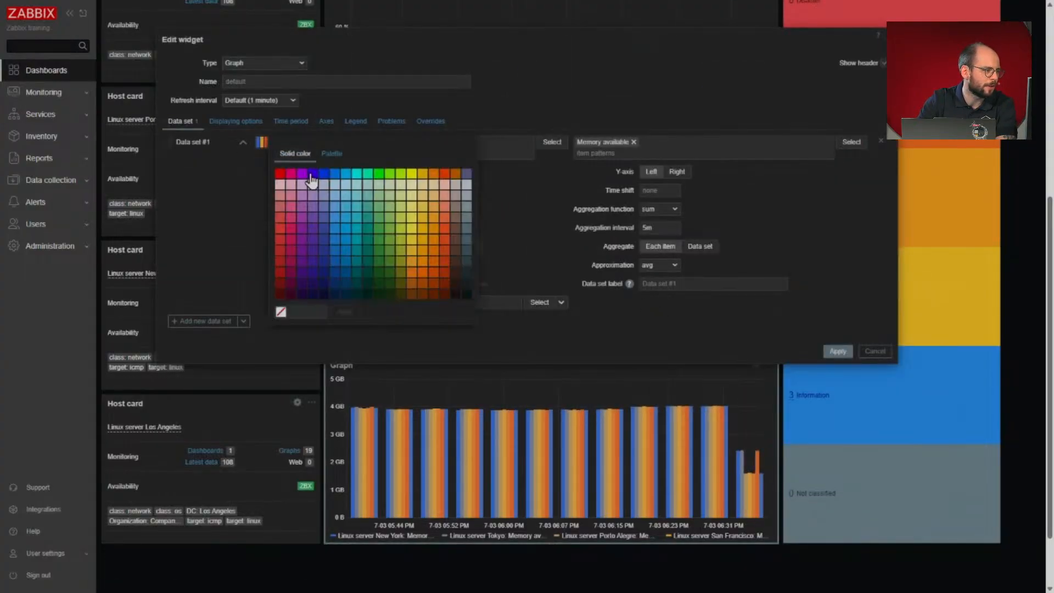
{"action": "left_click", "coordinate": [327, 238]}
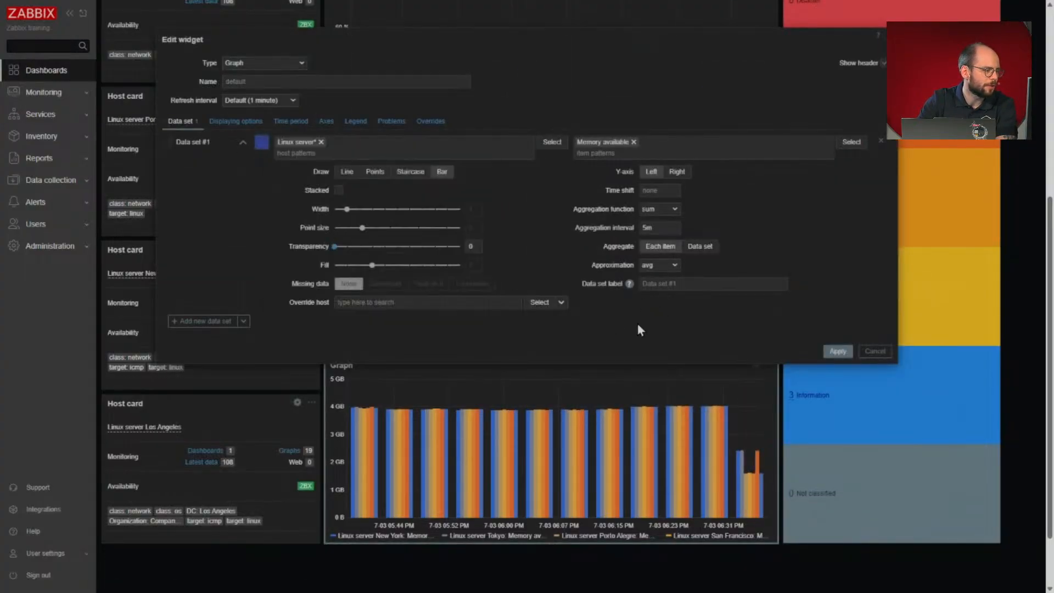
{"action": "left_click", "coordinate": [838, 352]}
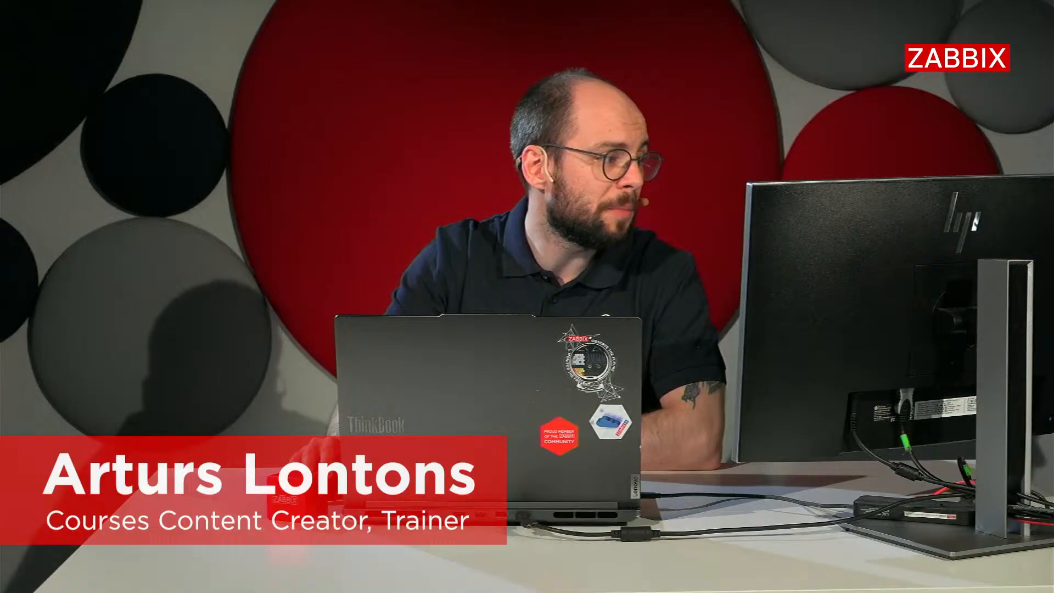
- Start the Host Wizard from the hosts list and continue past its welcome screen
{"action": "left_click", "coordinate": [578, 63]}
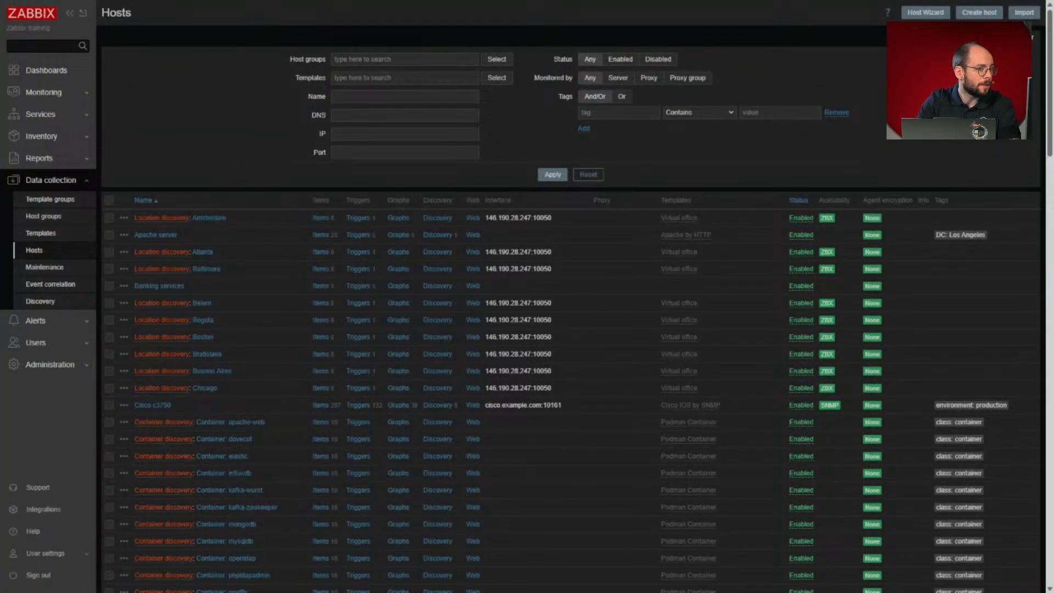
{"action": "left_click", "coordinate": [926, 15]}
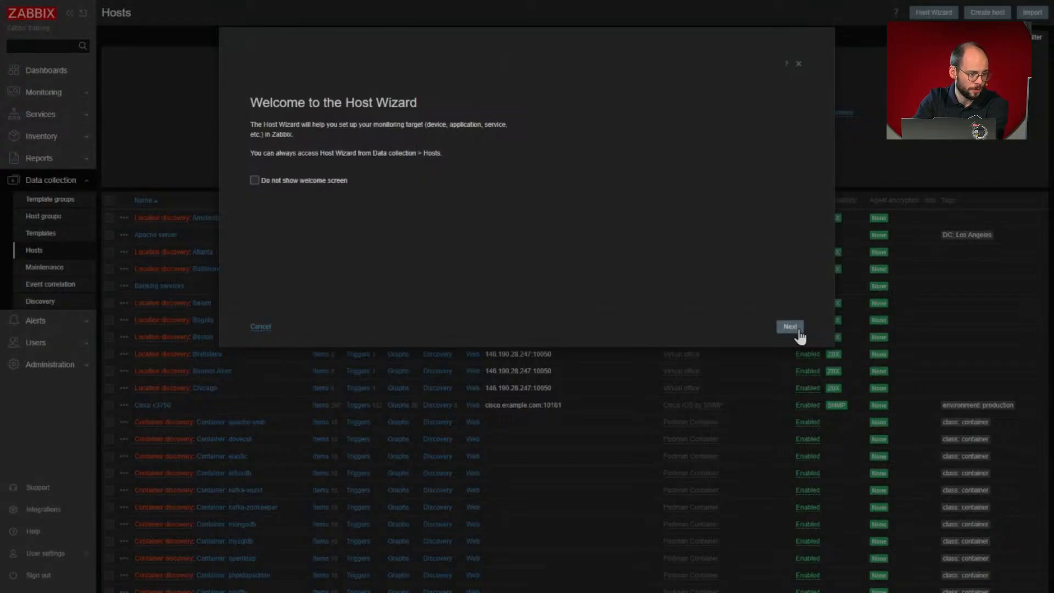
{"action": "left_click", "coordinate": [797, 330]}
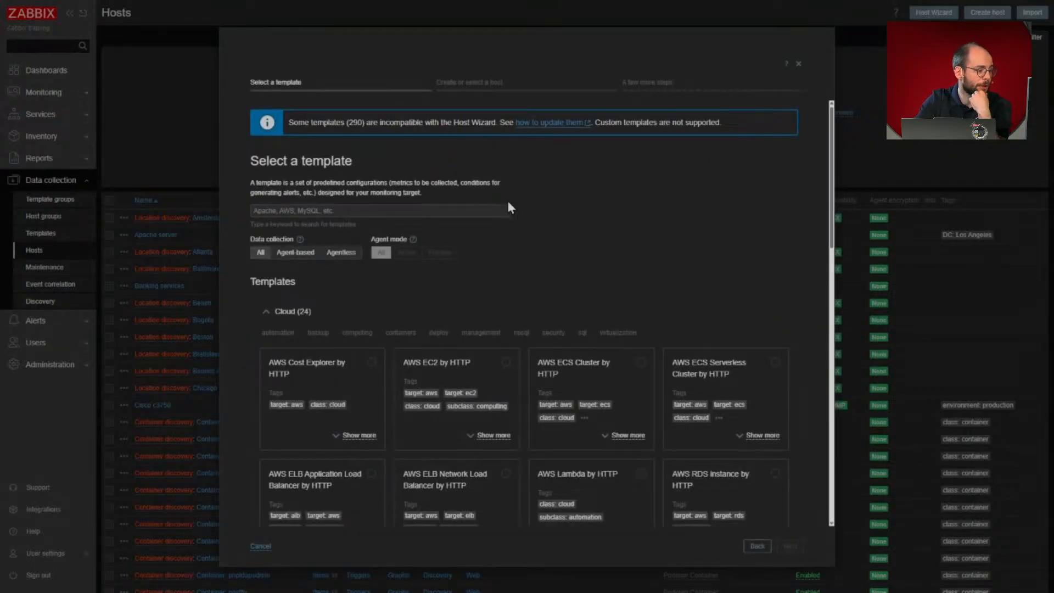
- Filter the wizard's templates to agentless data collection, select AWS EC2 by HTTP and continue to host creation
{"action": "scroll", "coordinate": [511, 207], "scroll_direction": "down", "scroll_amount": 1}
{"action": "scroll", "coordinate": [555, 217], "scroll_direction": "down", "scroll_amount": 1}
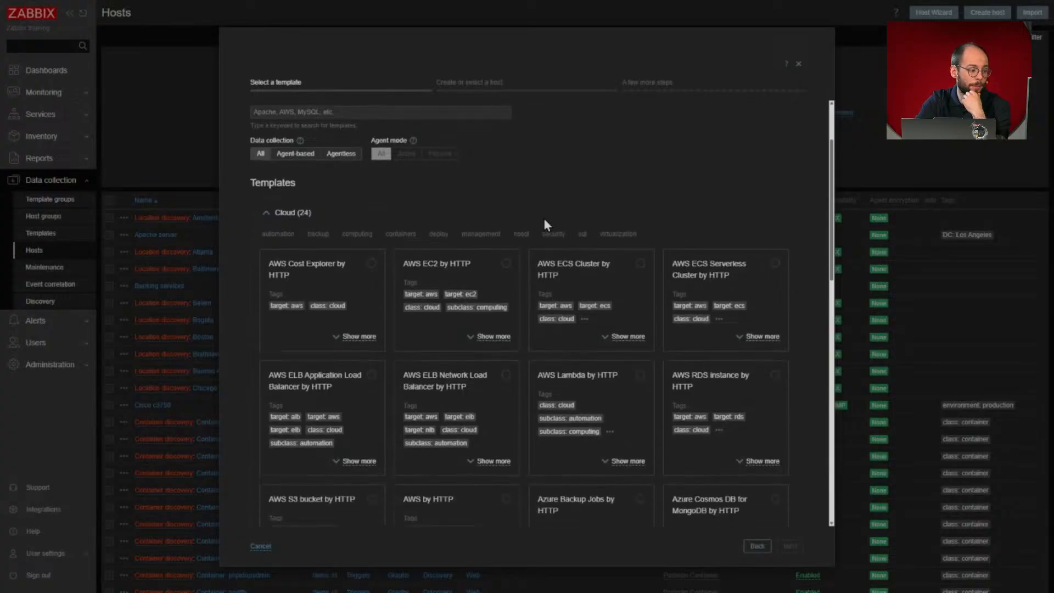
{"action": "scroll", "coordinate": [535, 219], "scroll_direction": "up", "scroll_amount": 2}
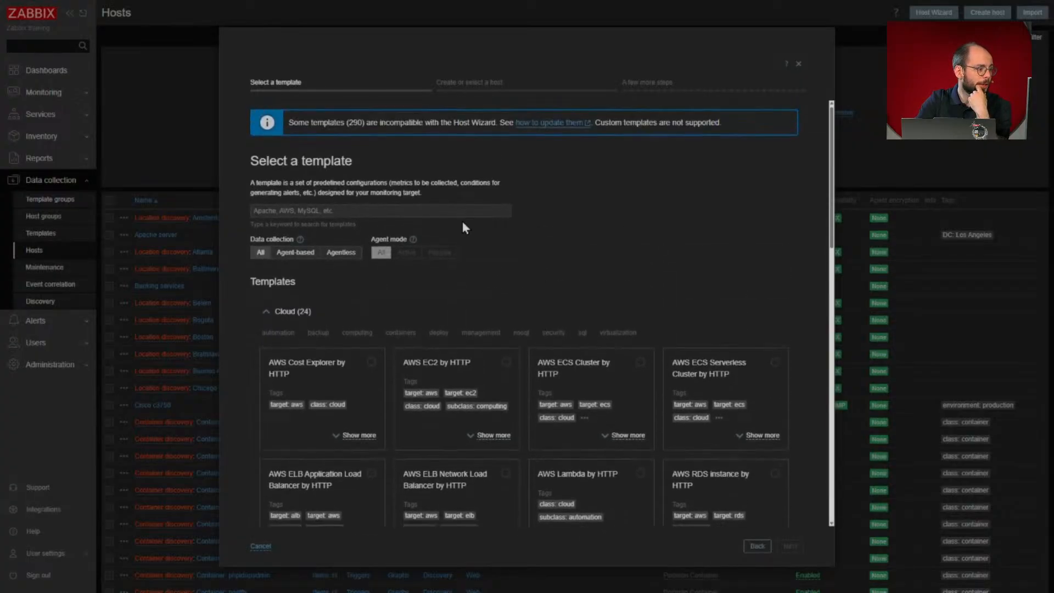
{"action": "left_click", "coordinate": [354, 253]}
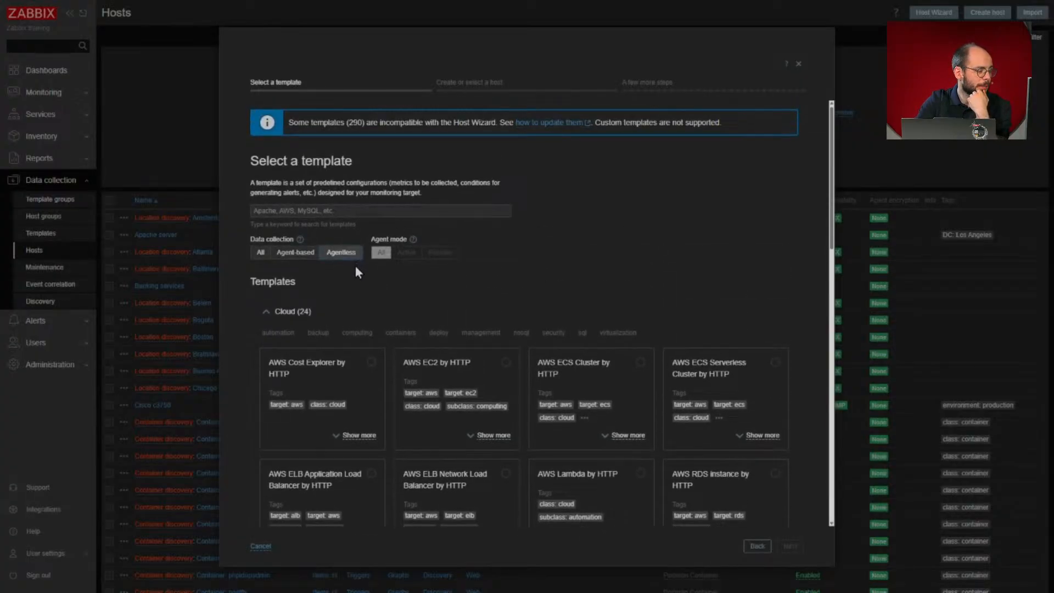
{"action": "scroll", "coordinate": [351, 269], "scroll_direction": "down", "scroll_amount": 1}
{"action": "scroll", "coordinate": [483, 240], "scroll_direction": "down", "scroll_amount": 1}
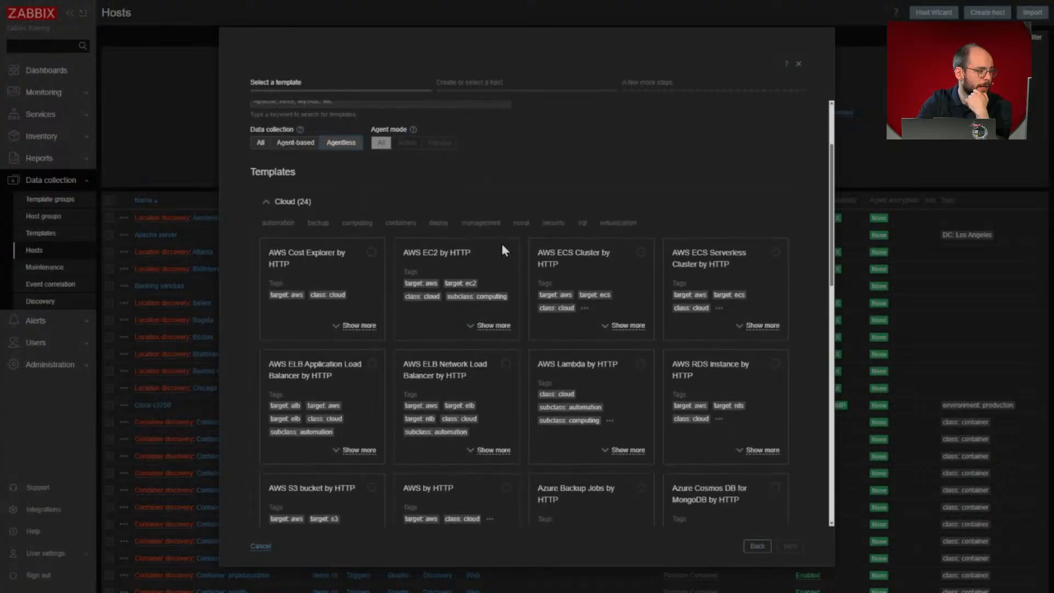
{"action": "left_click", "coordinate": [506, 251]}
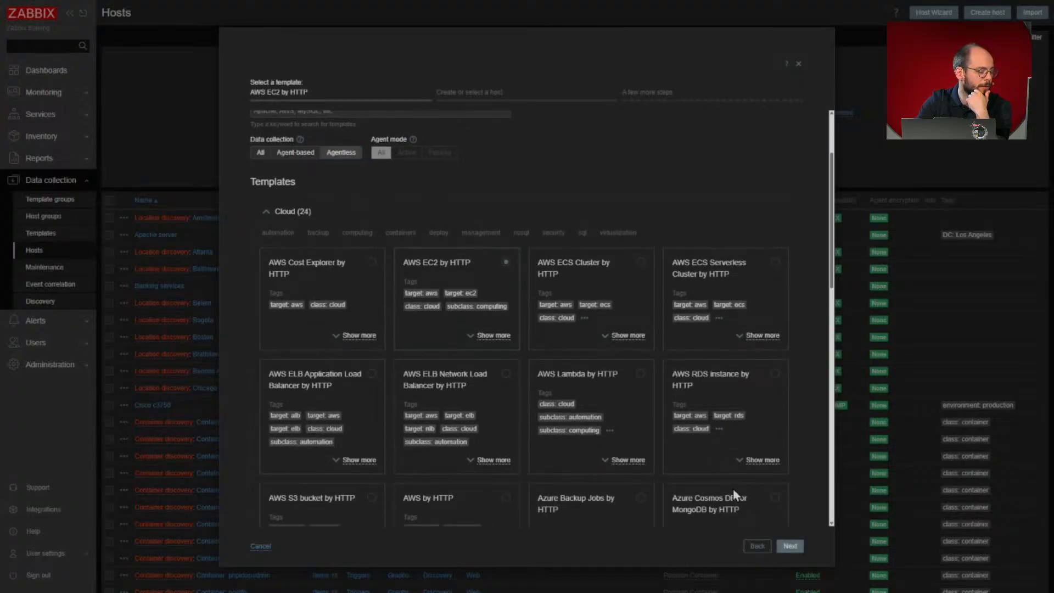
{"action": "left_click", "coordinate": [789, 546]}
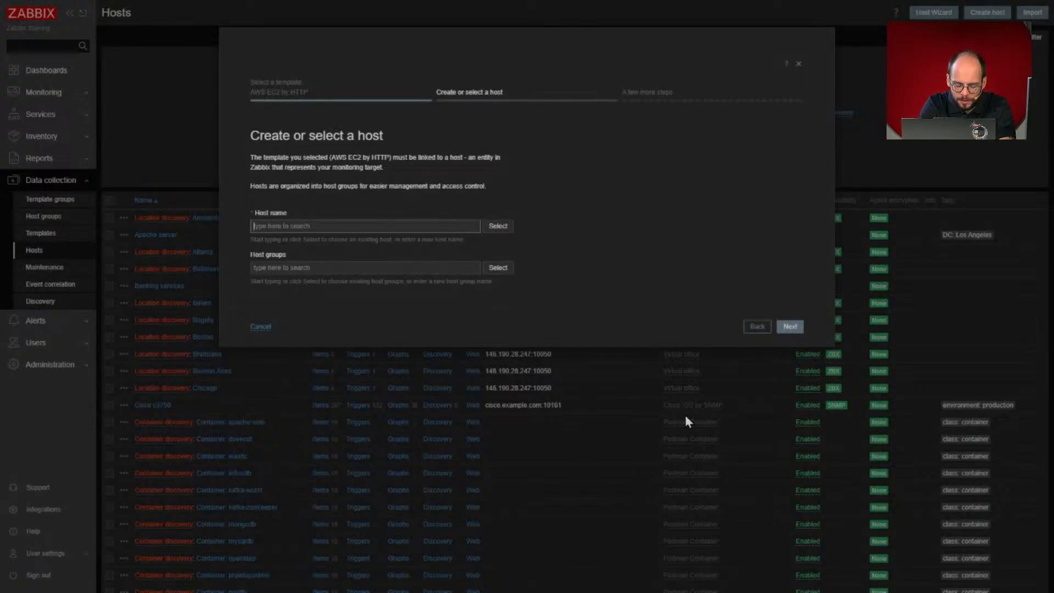
{"action": "type", "text": "Zabbix74"}
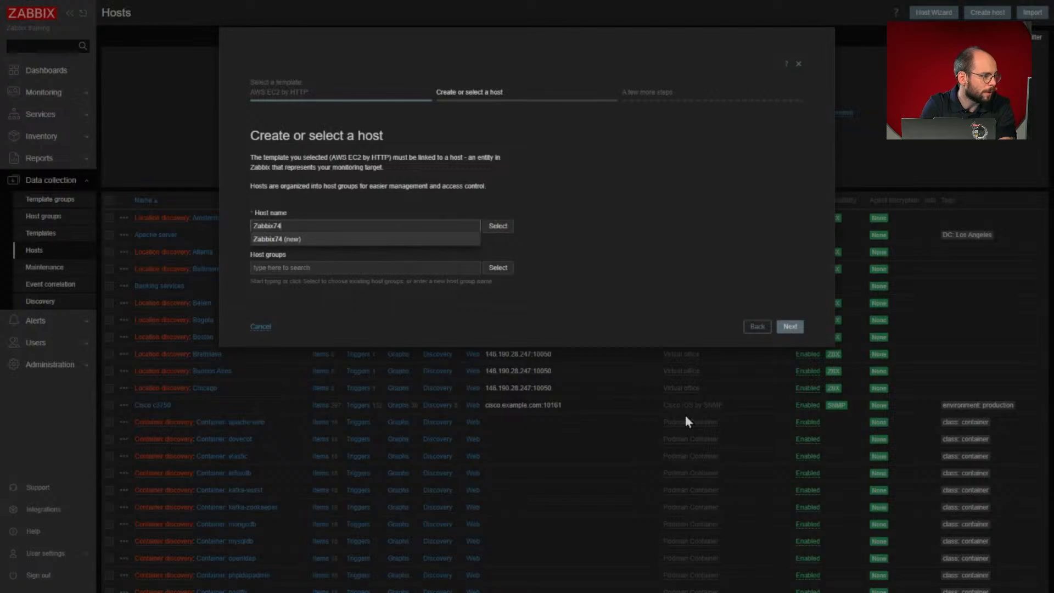
{"action": "key", "text": "Tab"}
{"action": "type", "text": "A"}
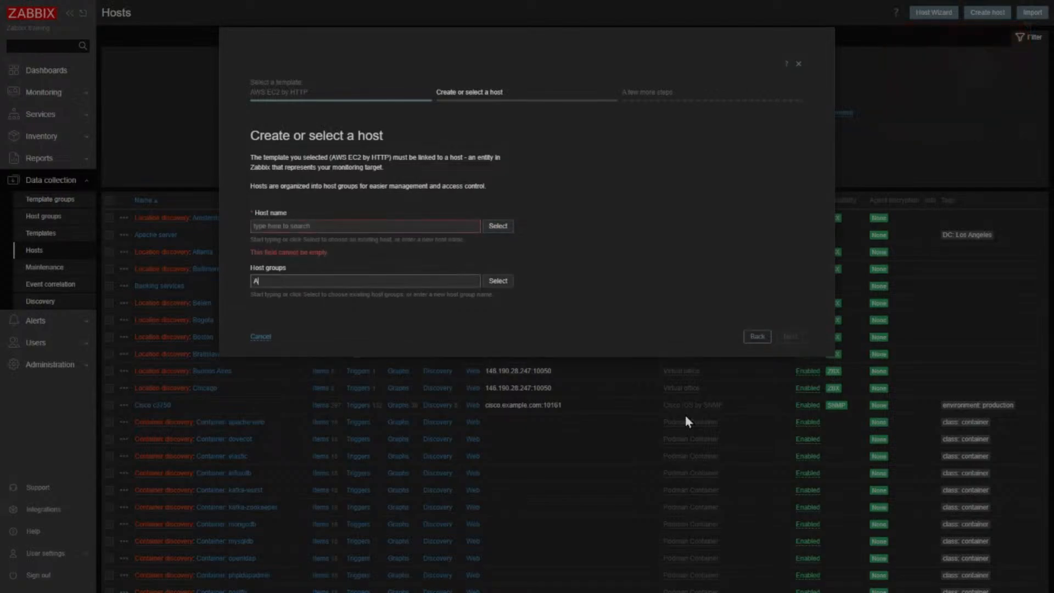
- Enter Zabbix74AWS as the host name and accept it as a new host
{"action": "left_click", "coordinate": [271, 225]}
{"action": "type", "text": "Zabbix74"}
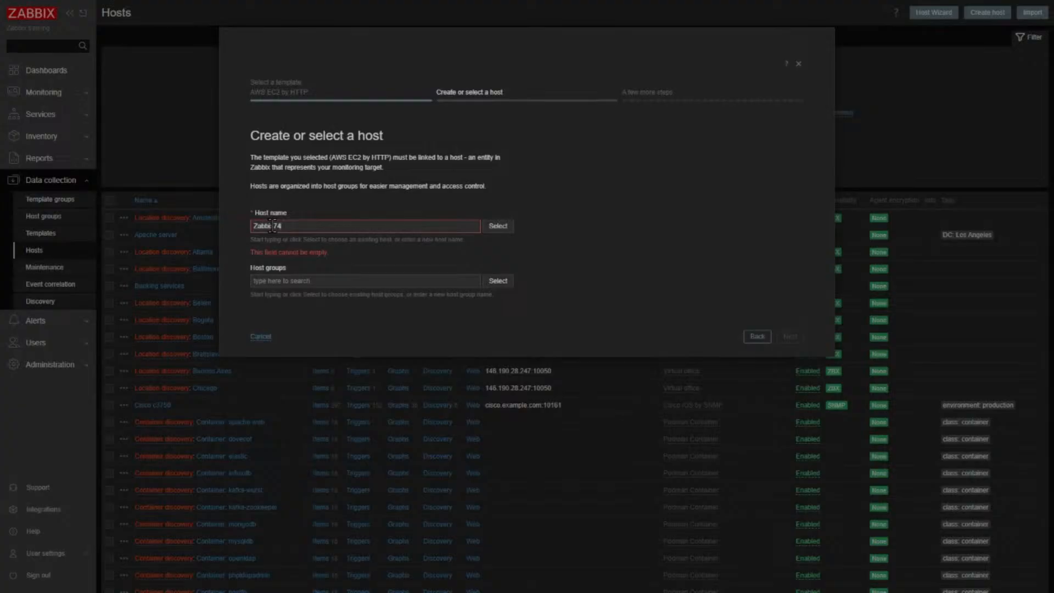
{"action": "type", "text": "AWS"}
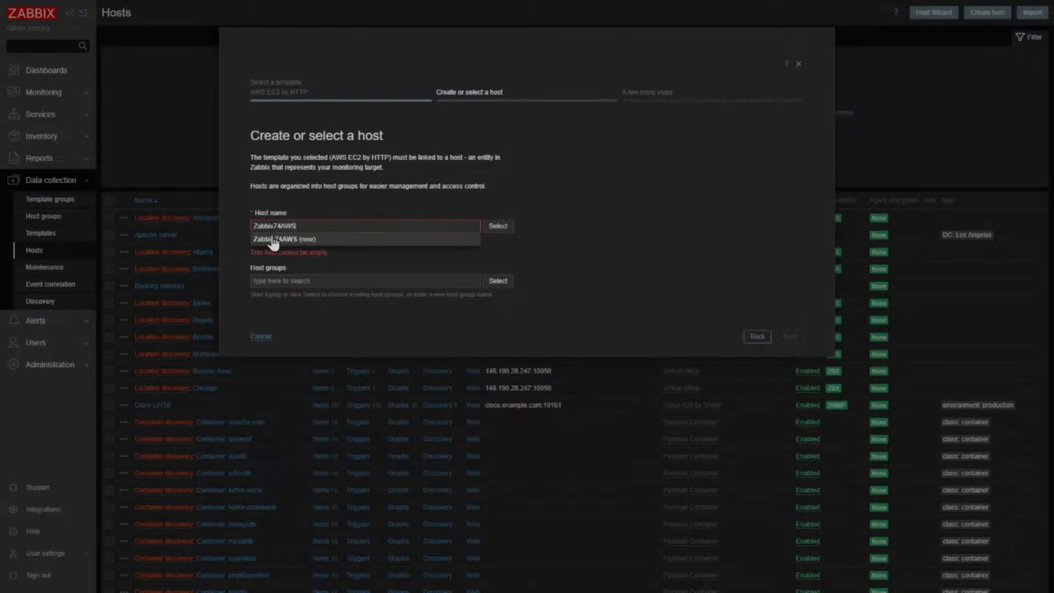
{"action": "left_click", "coordinate": [274, 241]}
- Assign the host to a new host group named AWS
{"action": "left_click", "coordinate": [277, 266]}
{"action": "type", "text": "AWS"}
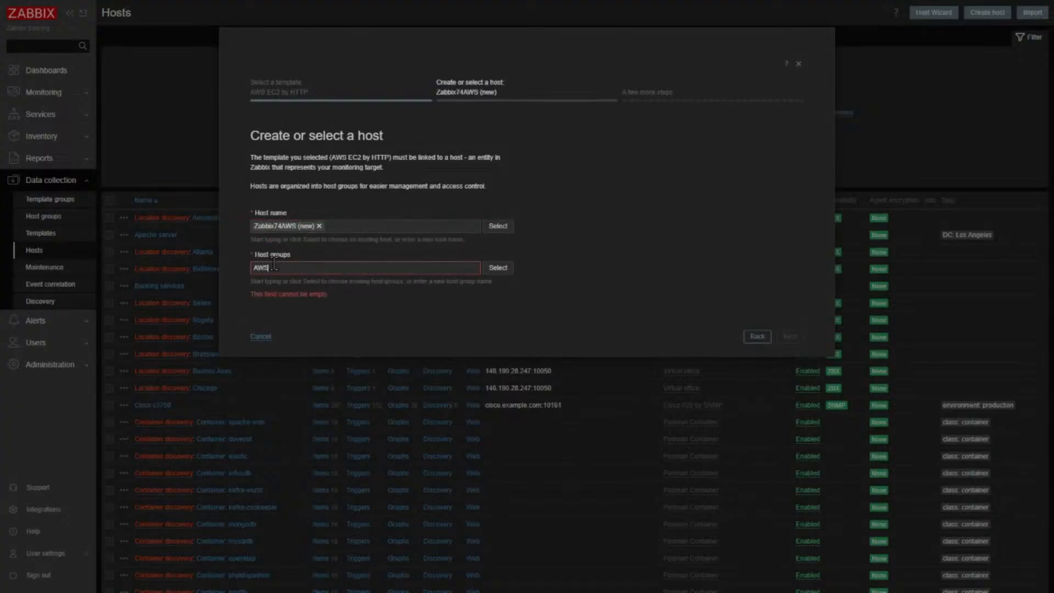
{"action": "left_click", "coordinate": [271, 283]}
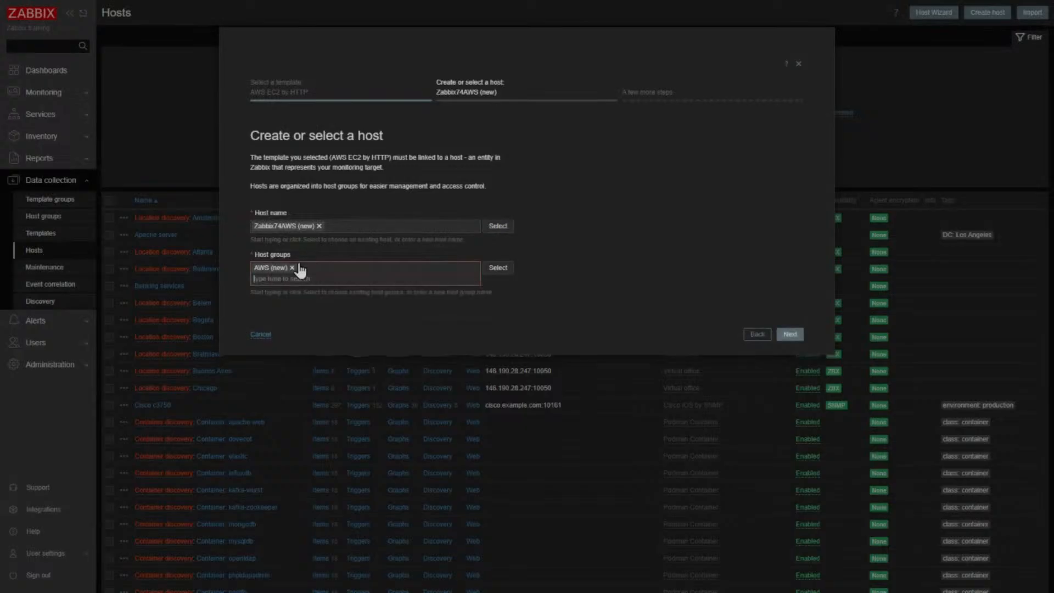
- Continue to host configuration and review the AWS EC2 template's required IAM permissions and authorization instructions
{"action": "left_click", "coordinate": [785, 334]}
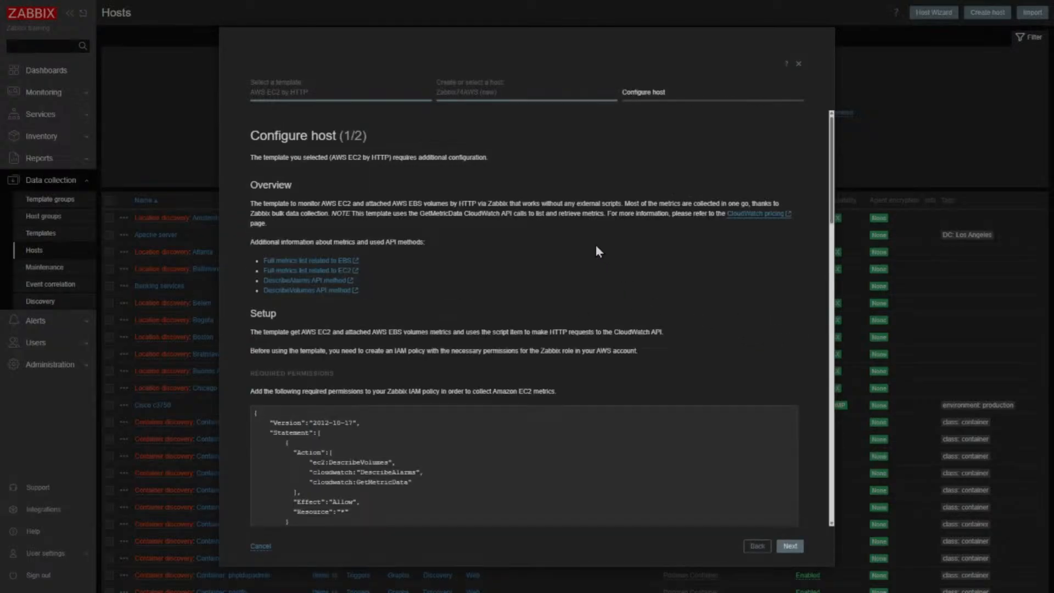
{"action": "scroll", "coordinate": [597, 252], "scroll_direction": "down", "scroll_amount": 1}
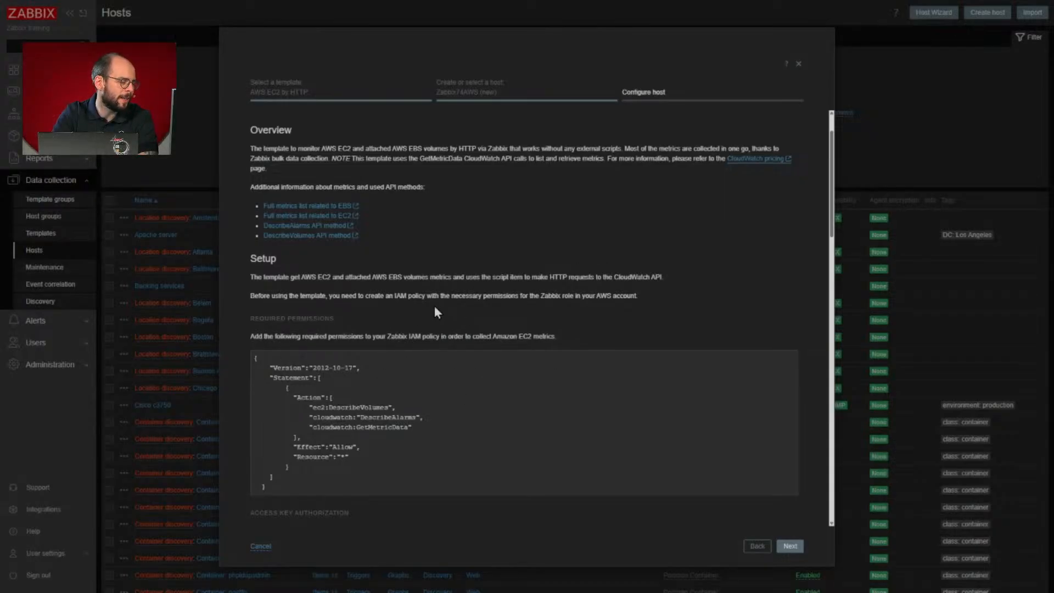
{"action": "scroll", "coordinate": [561, 341], "scroll_direction": "down", "scroll_amount": 4}
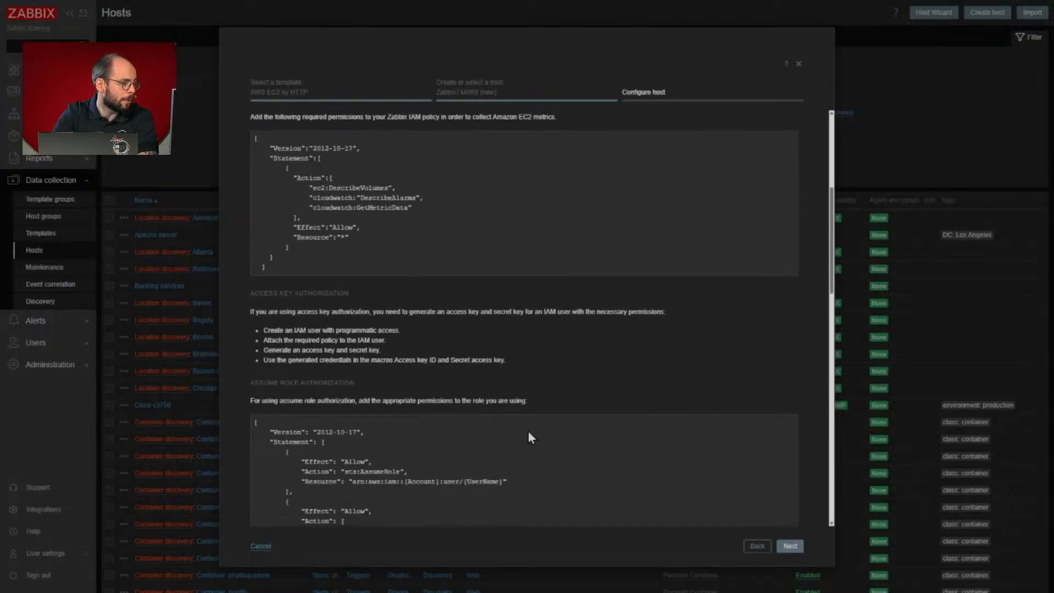
{"action": "scroll", "coordinate": [531, 423], "scroll_direction": "down", "scroll_amount": 7}
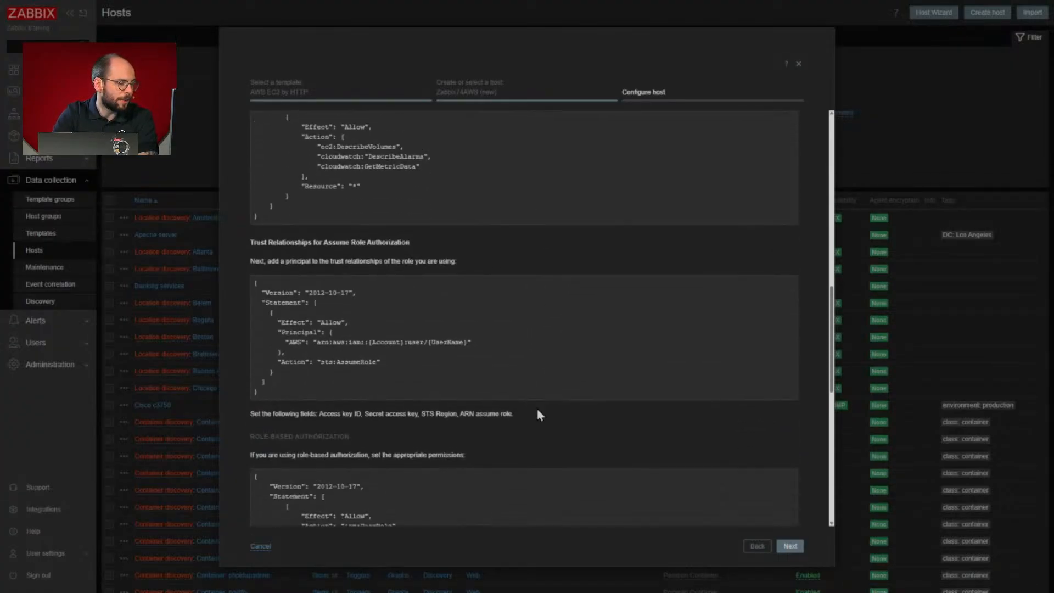
{"action": "scroll", "coordinate": [538, 414], "scroll_direction": "down", "scroll_amount": 2}
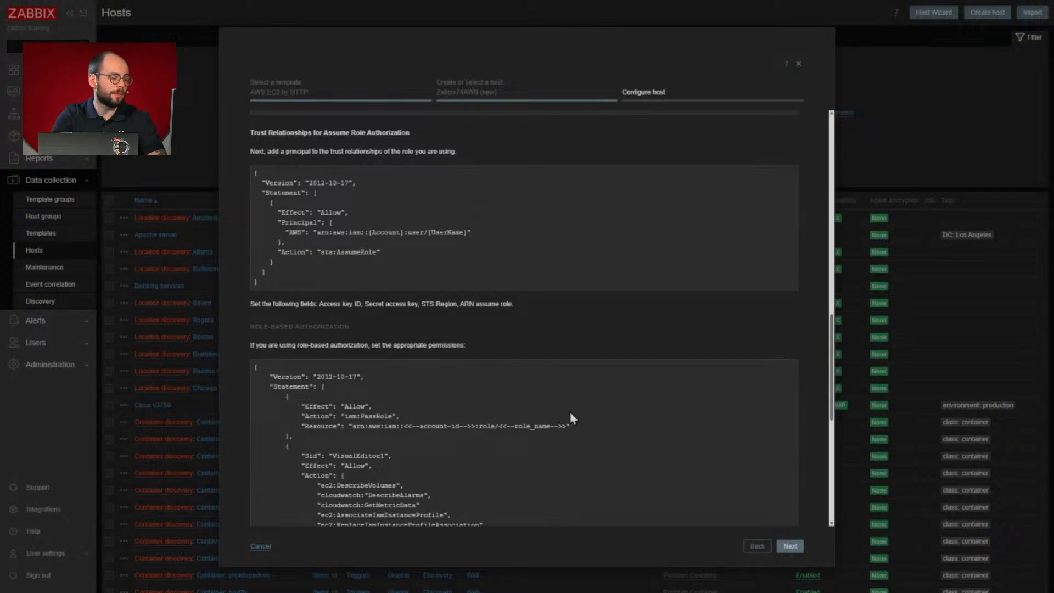
{"action": "scroll", "coordinate": [573, 412], "scroll_direction": "up", "scroll_amount": 3}
{"action": "scroll", "coordinate": [584, 411], "scroll_direction": "down", "scroll_amount": 3}
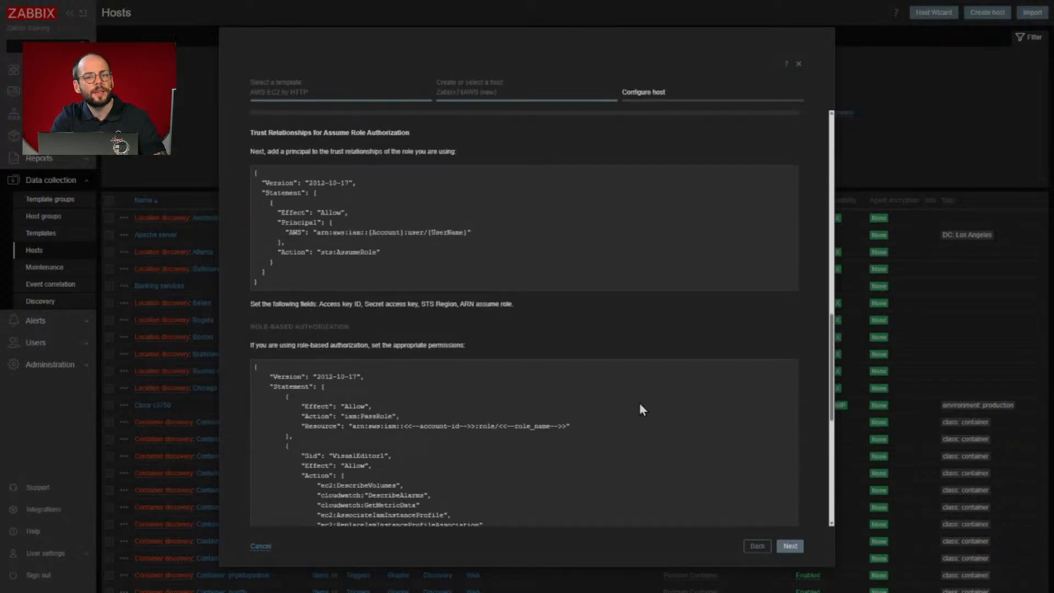
{"action": "scroll", "coordinate": [635, 418], "scroll_direction": "up", "scroll_amount": 1}
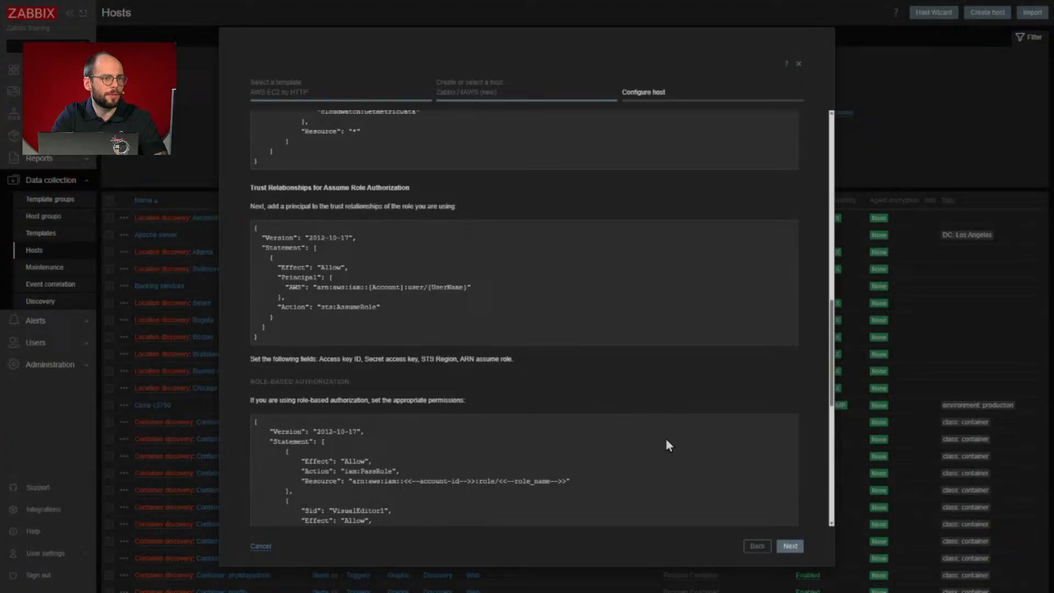
- Review the host macros, including the Other, Filters and Thresholds sections, and create the host with the default values
{"action": "left_click", "coordinate": [790, 546]}
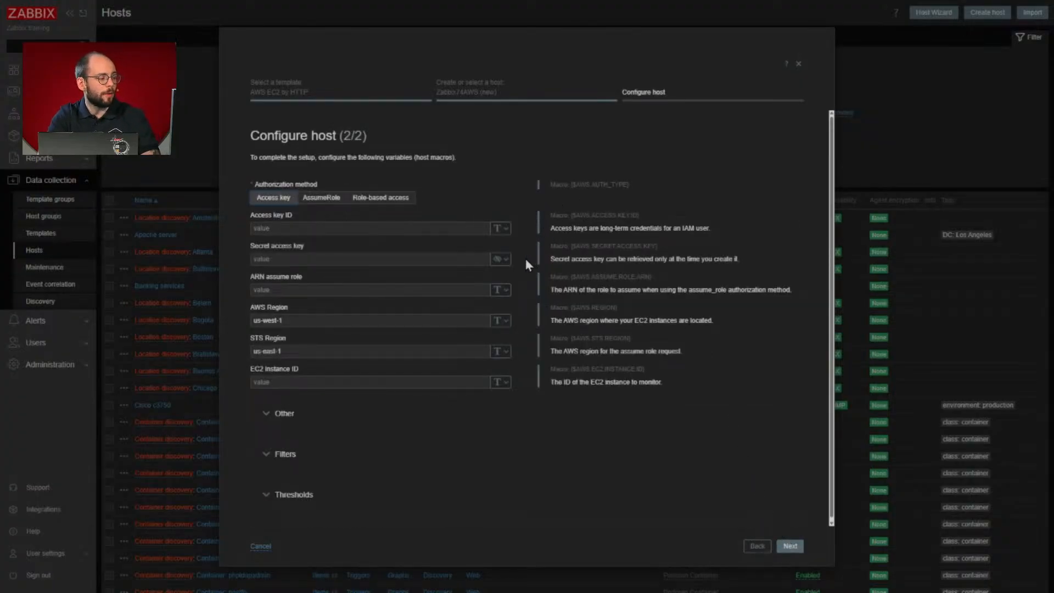
{"action": "left_click", "coordinate": [269, 414]}
{"action": "scroll", "coordinate": [269, 420], "scroll_direction": "down", "scroll_amount": 1}
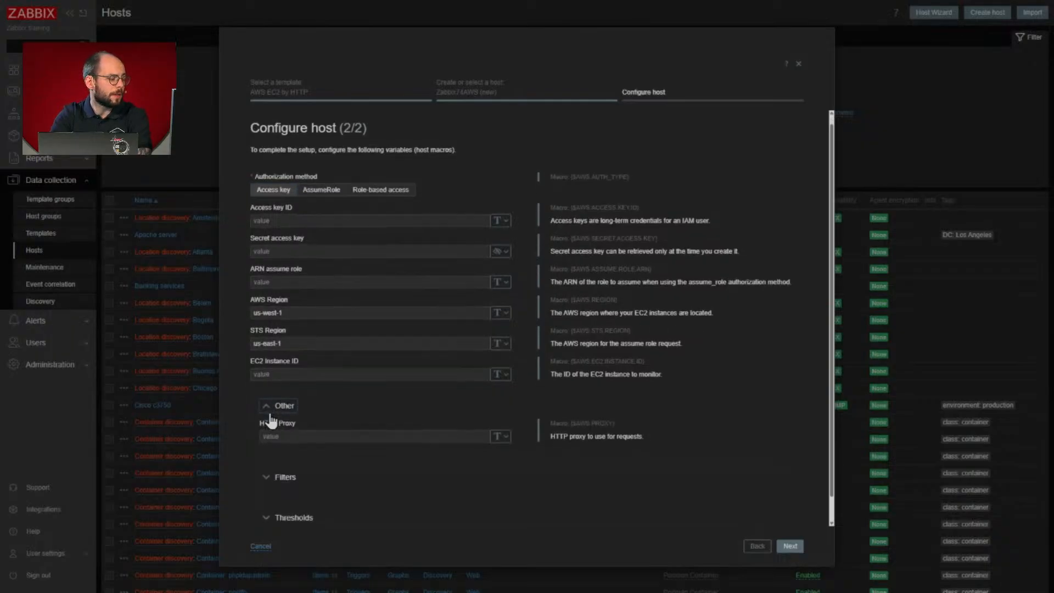
{"action": "left_click", "coordinate": [269, 455]}
{"action": "scroll", "coordinate": [384, 275], "scroll_direction": "up", "scroll_amount": 1}
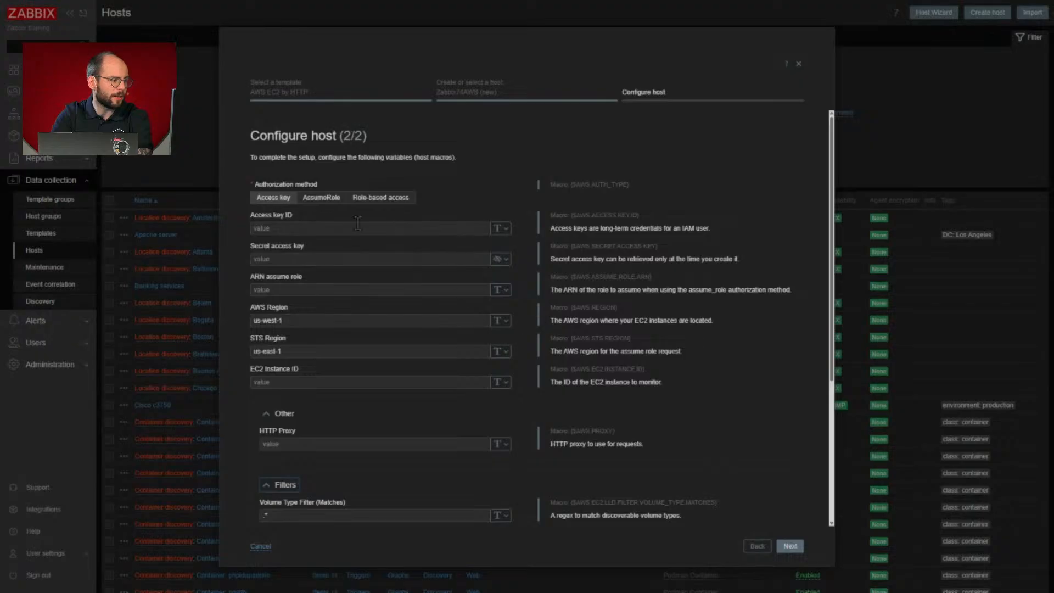
{"action": "scroll", "coordinate": [358, 224], "scroll_direction": "down", "scroll_amount": 5}
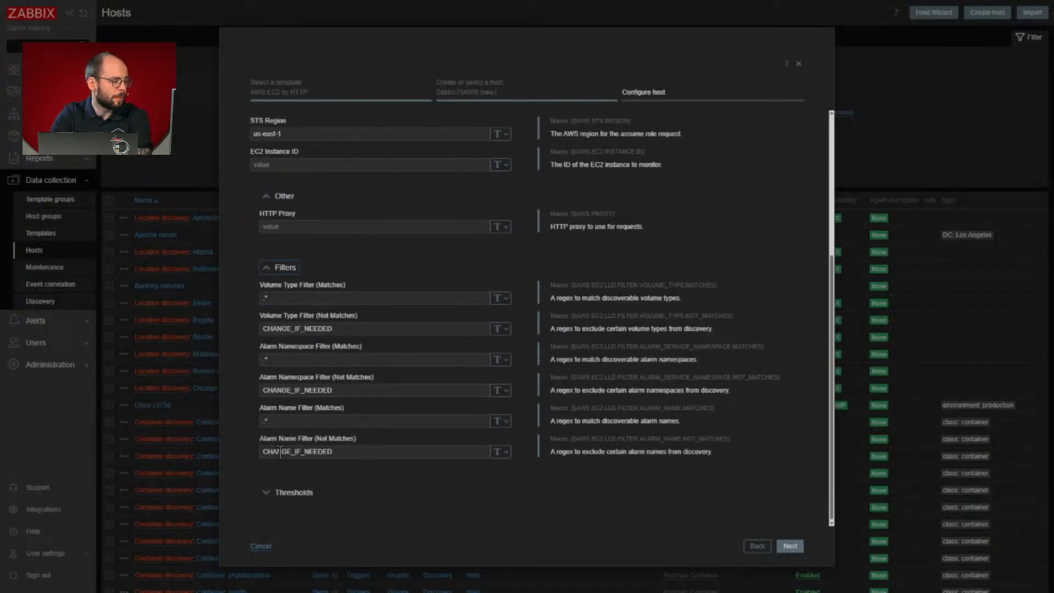
{"action": "left_click", "coordinate": [272, 492]}
{"action": "left_click", "coordinate": [798, 546]}
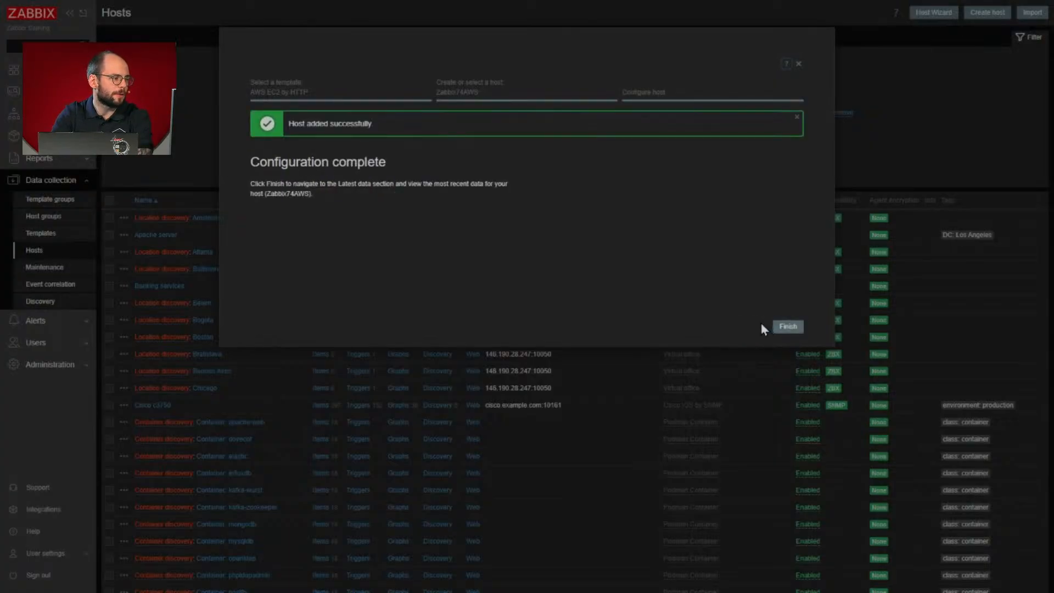
{"action": "left_click", "coordinate": [787, 328]}
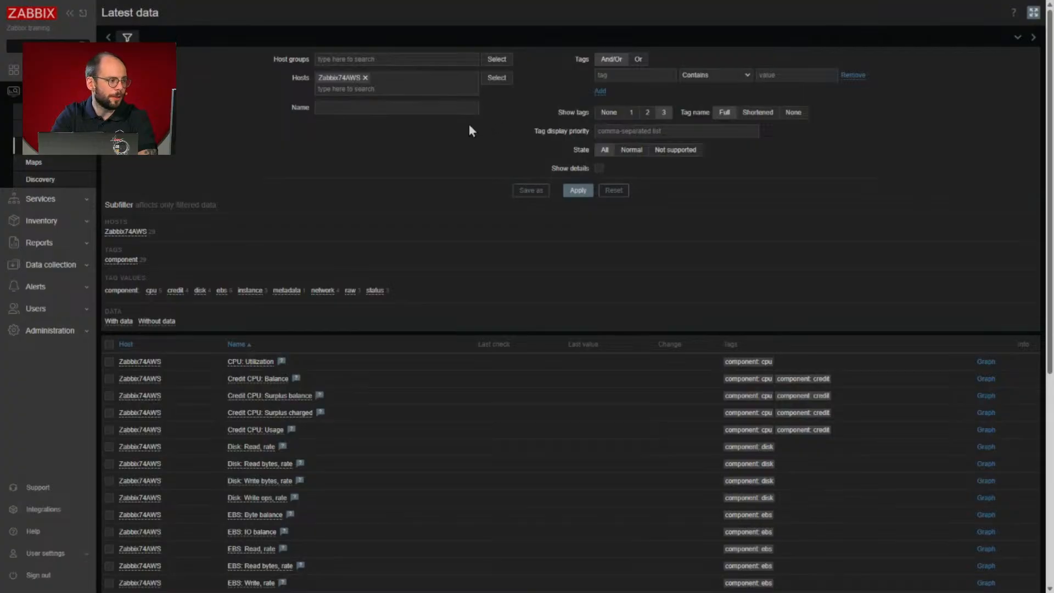
- Return to the hosts list and filter it by the name Zabbix74
{"action": "left_click", "coordinate": [74, 265]}
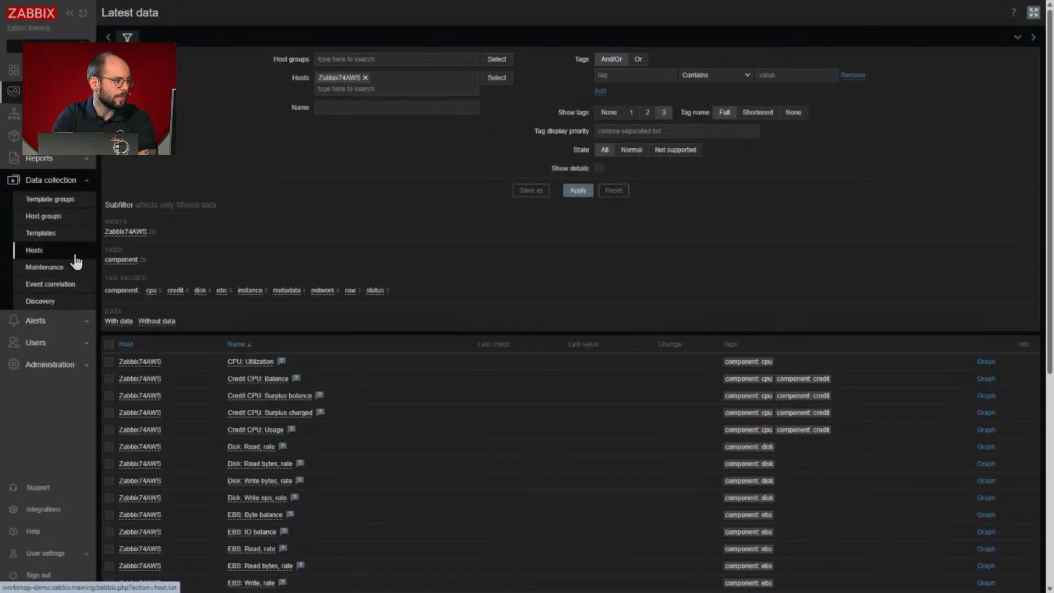
{"action": "left_click", "coordinate": [75, 252]}
{"action": "left_click", "coordinate": [385, 100]}
{"action": "type", "text": "Zabbix"}
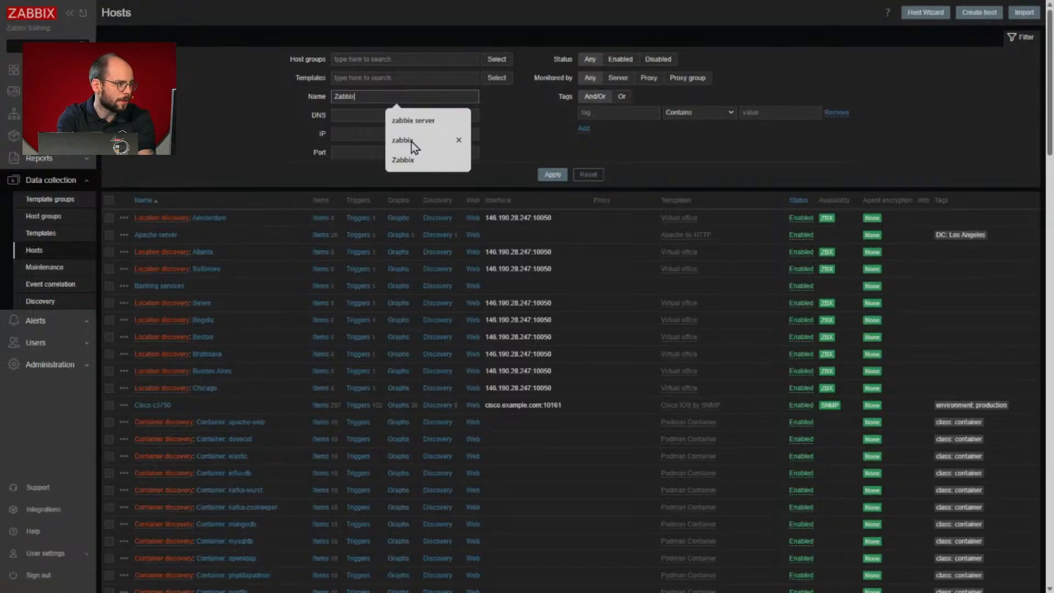
{"action": "type", "text": "74"}
{"action": "key", "text": "Return"}
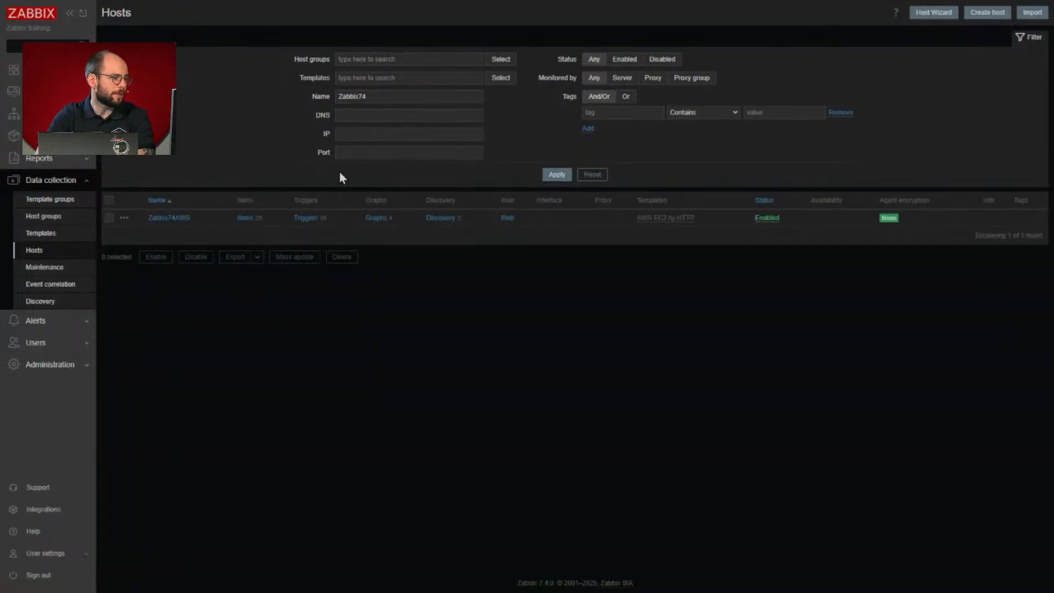
- Start another Host Wizard run, filter to agent-based data collection and continue with the Windows by Zabbix agent template
{"action": "left_click", "coordinate": [949, 13]}
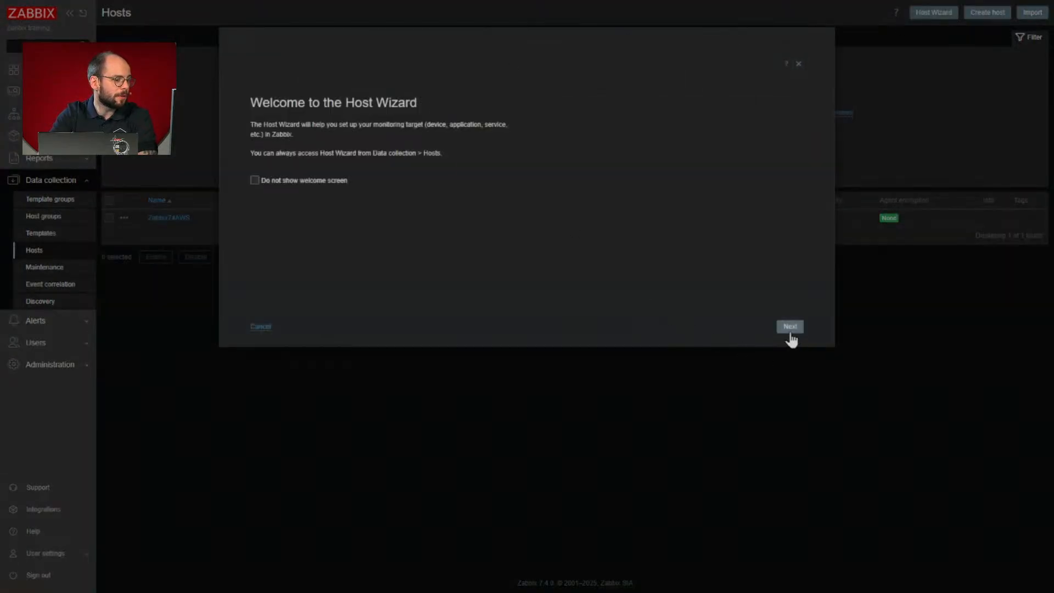
{"action": "left_click", "coordinate": [789, 327]}
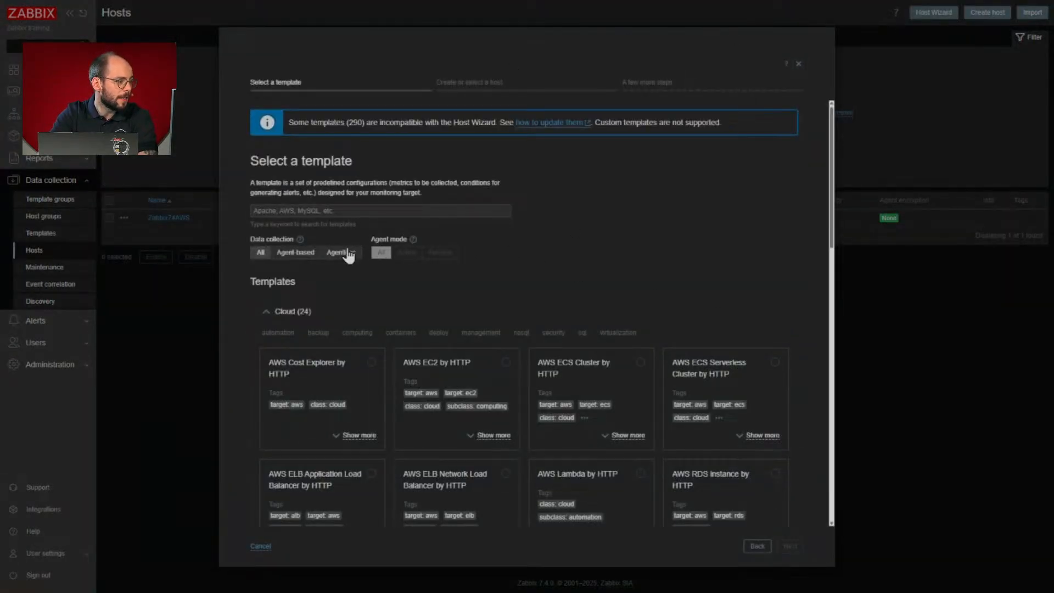
{"action": "left_click", "coordinate": [294, 252]}
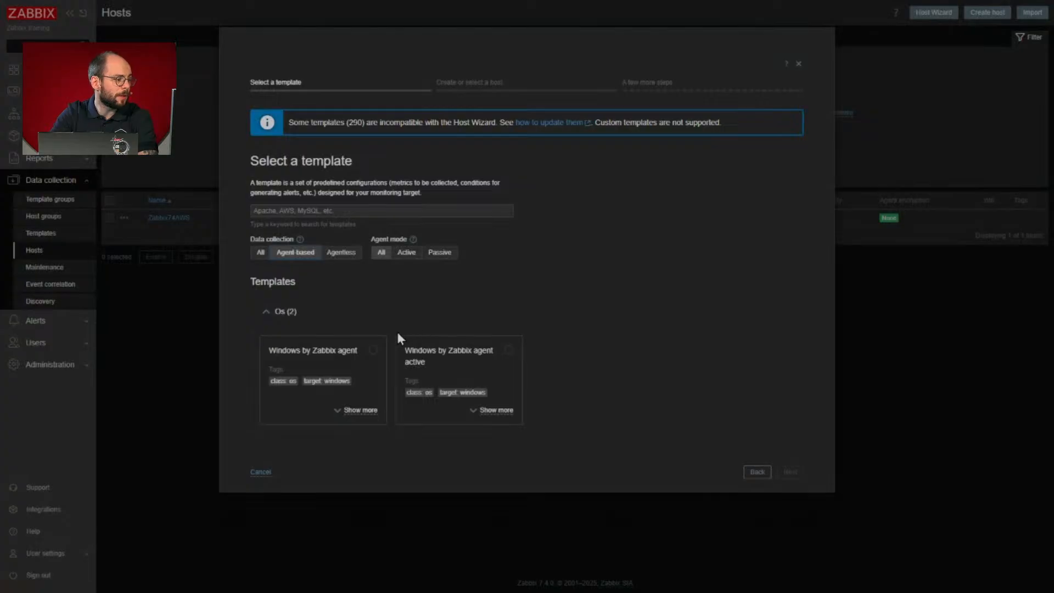
{"action": "left_click", "coordinate": [376, 357]}
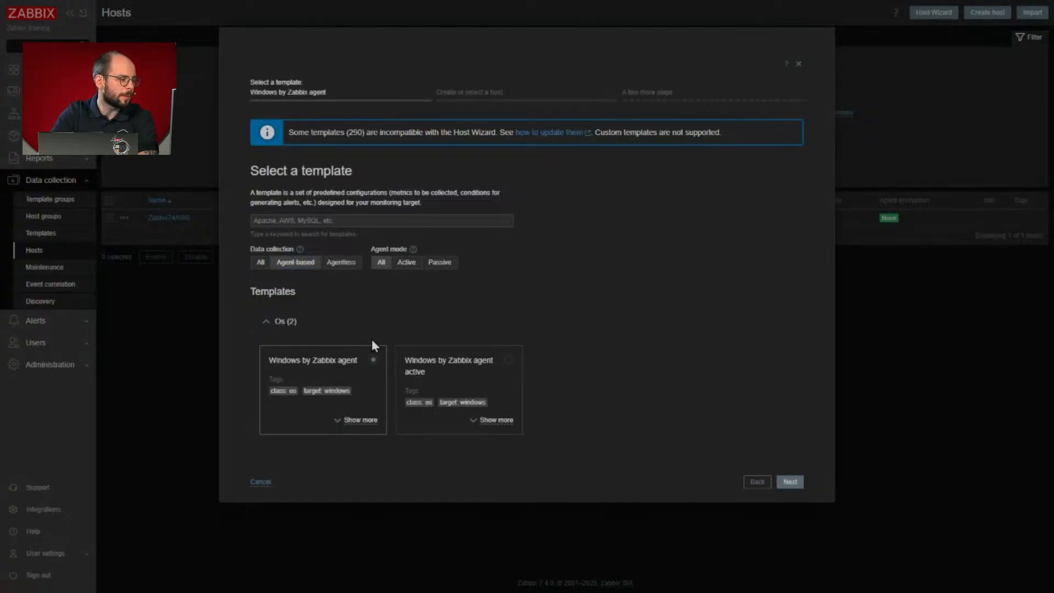
{"action": "left_click", "coordinate": [790, 481]}
- Name the new host WindowsAgent, assign it to the Windows servers host group and continue to the agent installation
{"action": "type", "text": "WindowsAgent"}
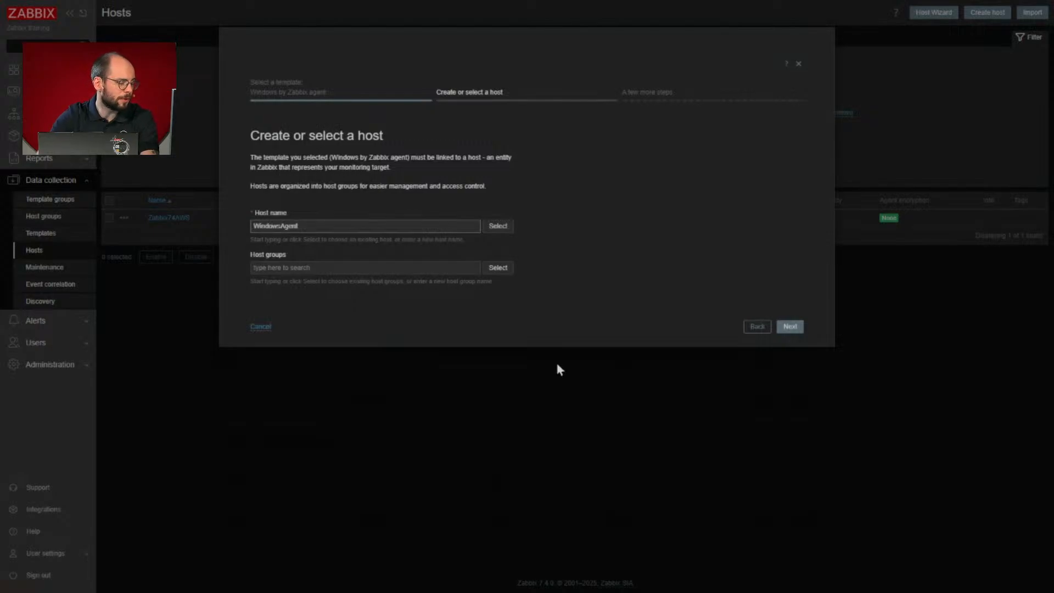
{"action": "left_click", "coordinate": [402, 241]}
{"action": "type", "text": "W"}
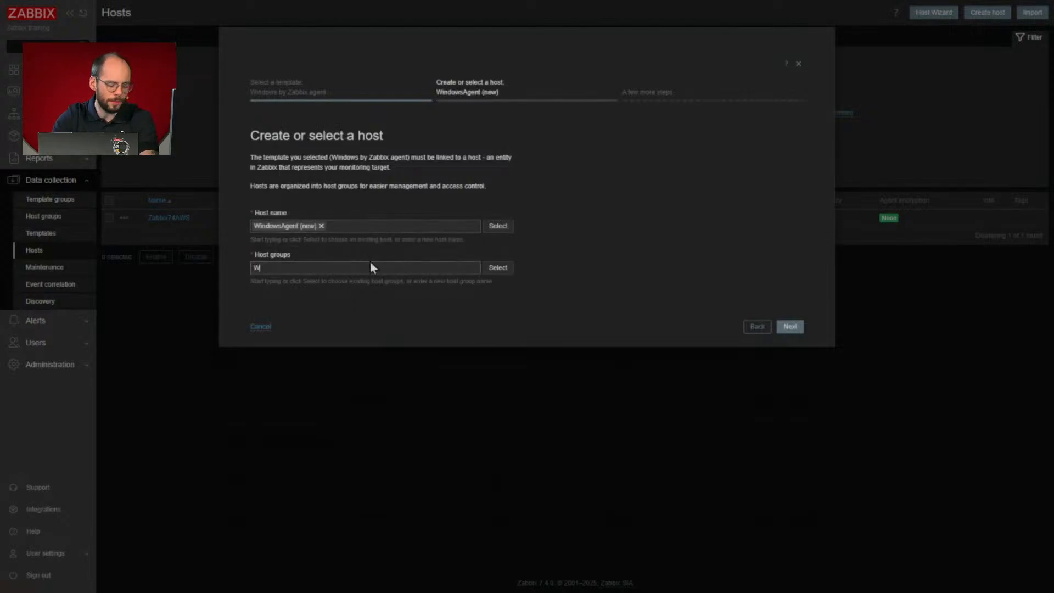
{"action": "type", "text": "indwows servers"}
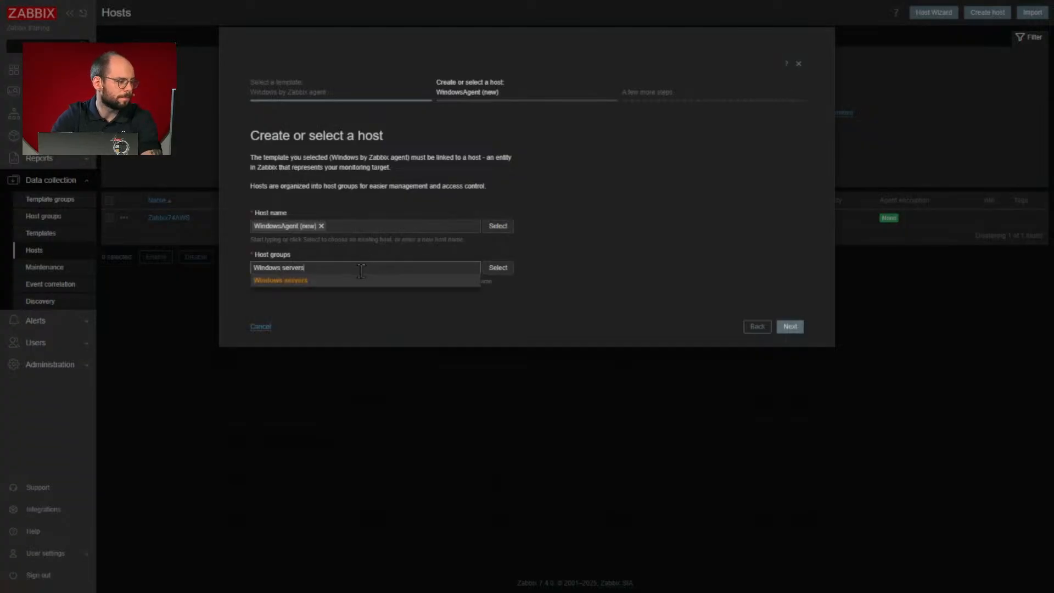
{"action": "left_click", "coordinate": [359, 280]}
{"action": "left_click", "coordinate": [790, 335]}
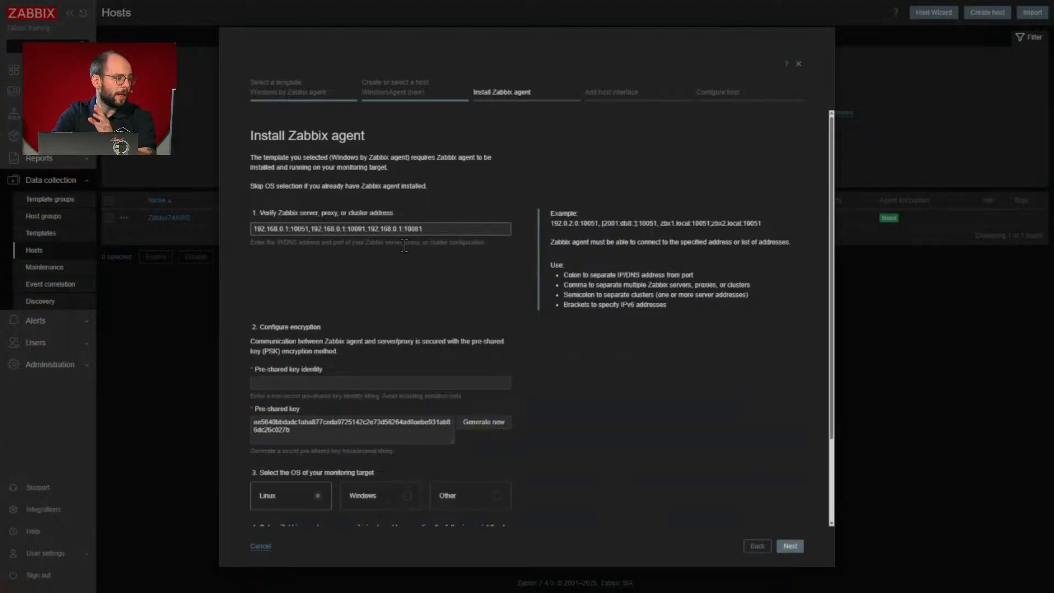
- Check the Zabbix server addresses, set the monitoring target's OS to Windows and review the PowerShell installation script
{"action": "left_click_drag", "start_coordinate": [423, 230], "coordinate": [246, 231]}
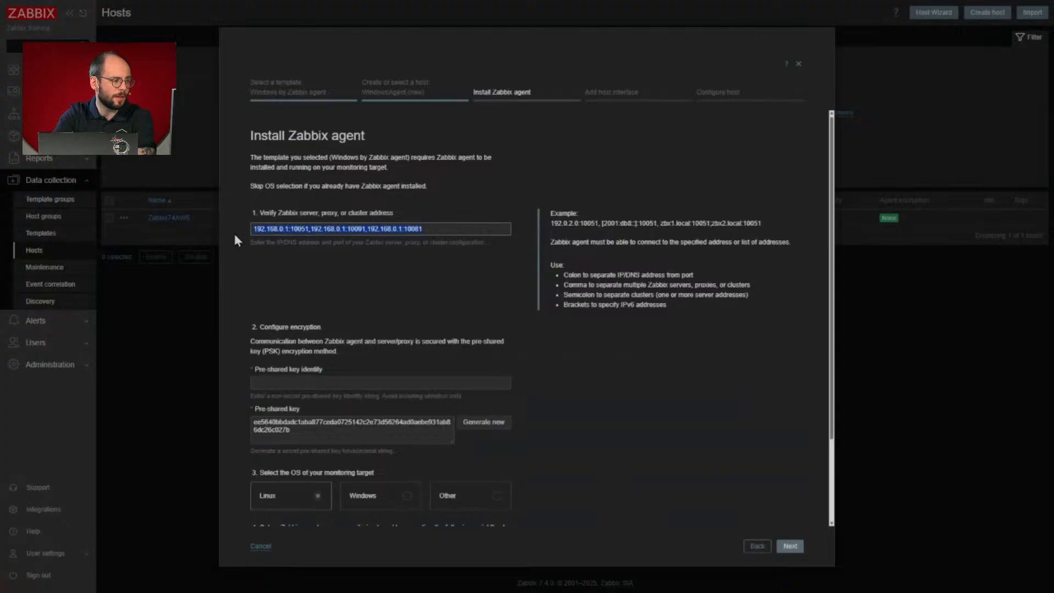
{"action": "left_click", "coordinate": [230, 233]}
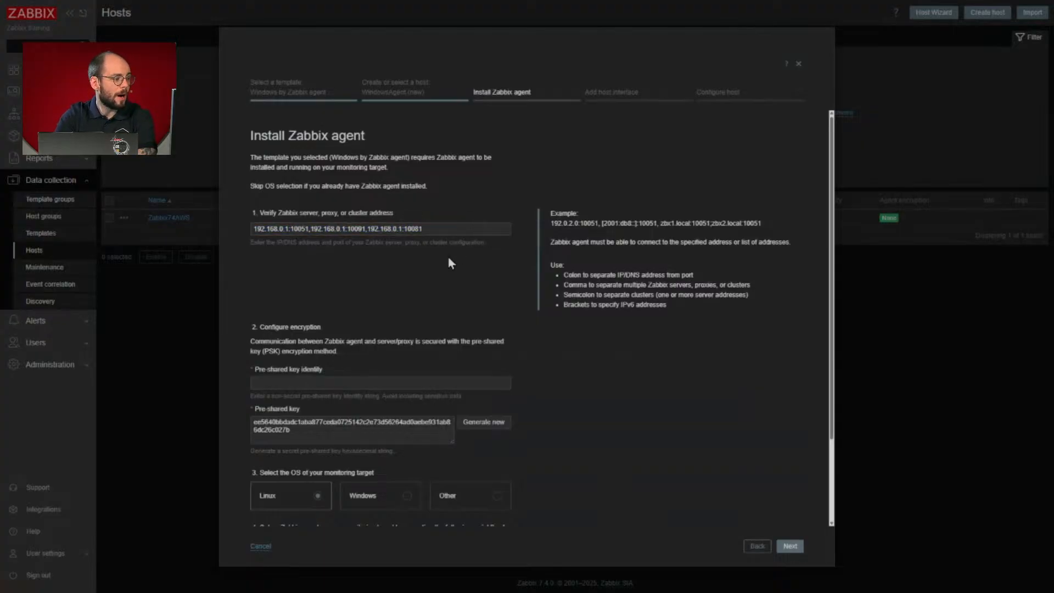
{"action": "scroll", "coordinate": [446, 252], "scroll_direction": "down", "scroll_amount": 1}
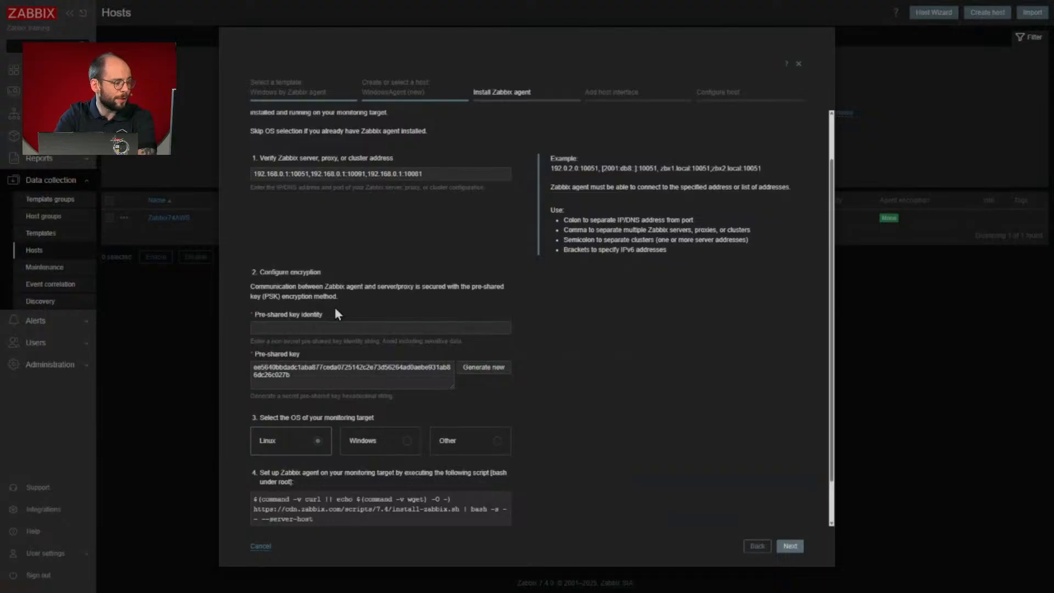
{"action": "scroll", "coordinate": [444, 344], "scroll_direction": "down", "scroll_amount": 1}
{"action": "left_click", "coordinate": [394, 397]}
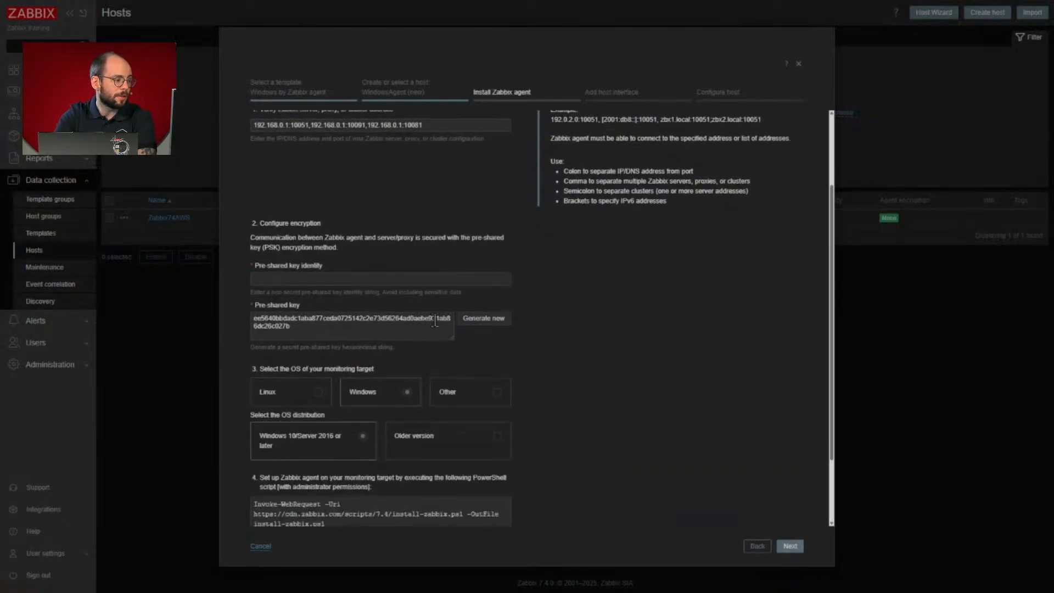
{"action": "scroll", "coordinate": [417, 351], "scroll_direction": "down", "scroll_amount": 2}
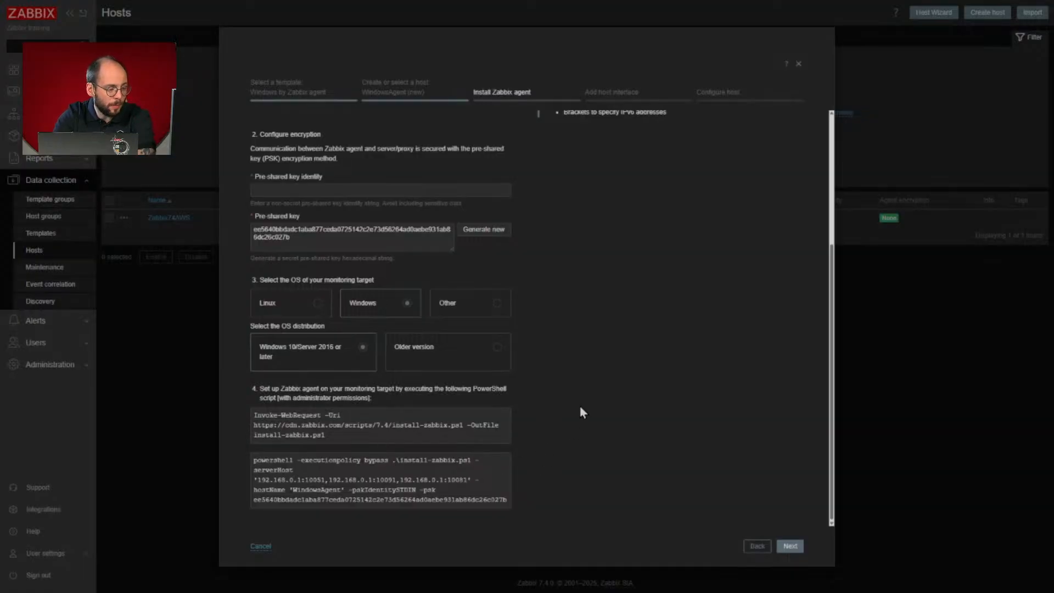
{"action": "scroll", "coordinate": [579, 407], "scroll_direction": "up", "scroll_amount": 4}
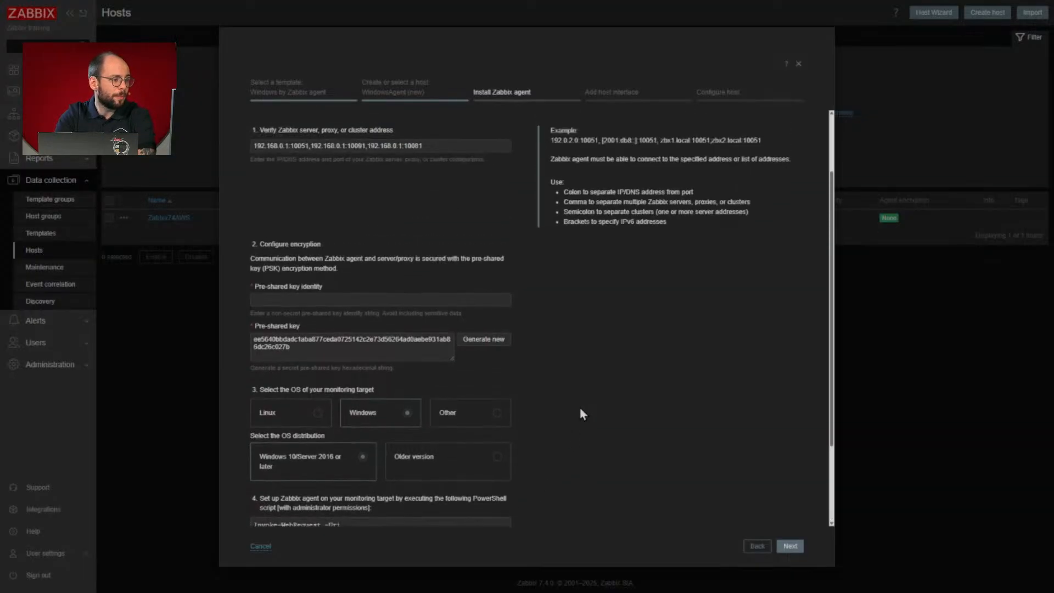
{"action": "scroll", "coordinate": [578, 407], "scroll_direction": "down", "scroll_amount": 2}
- Enter DemoPSK as the pre-shared key identity and accept the host interface with agent address 127.0.0.1 and port 10050
{"action": "left_click", "coordinate": [791, 546]}
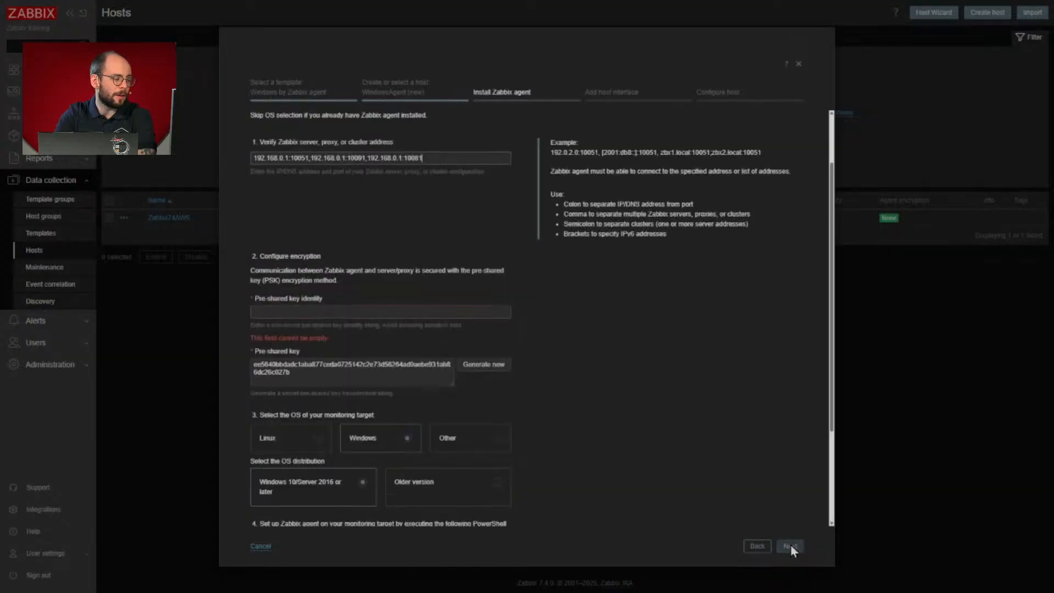
{"action": "left_click", "coordinate": [341, 311]}
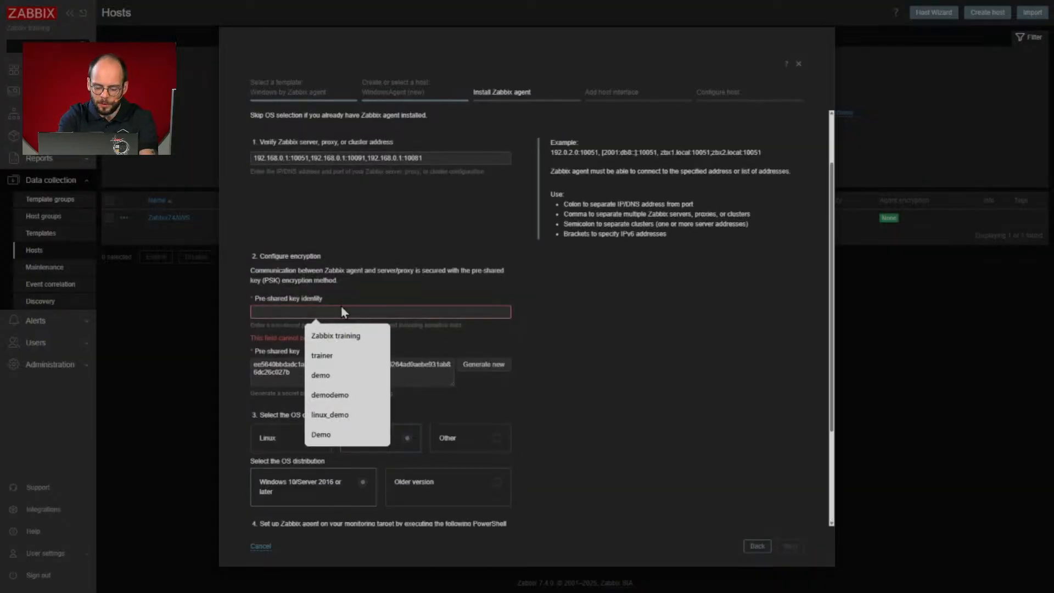
{"action": "type", "text": "DemoPSK"}
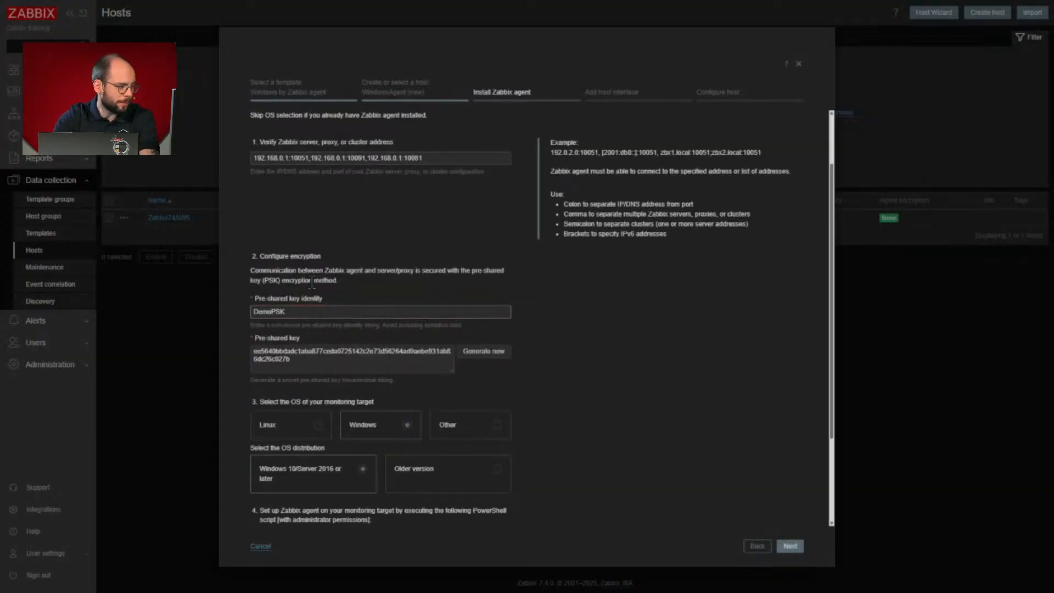
{"action": "left_click", "coordinate": [790, 545]}
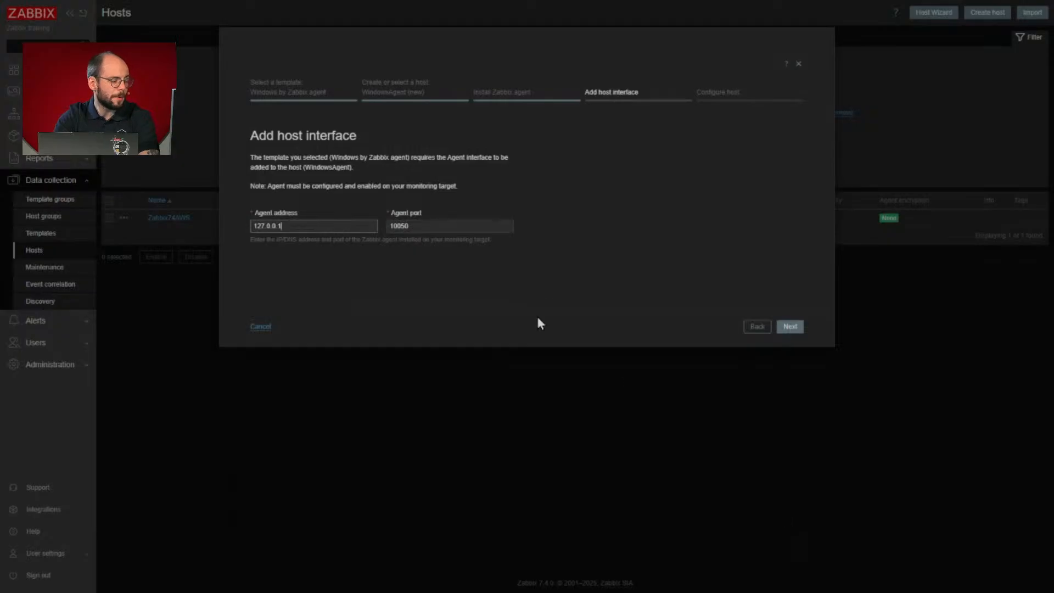
{"action": "left_click", "coordinate": [797, 331]}
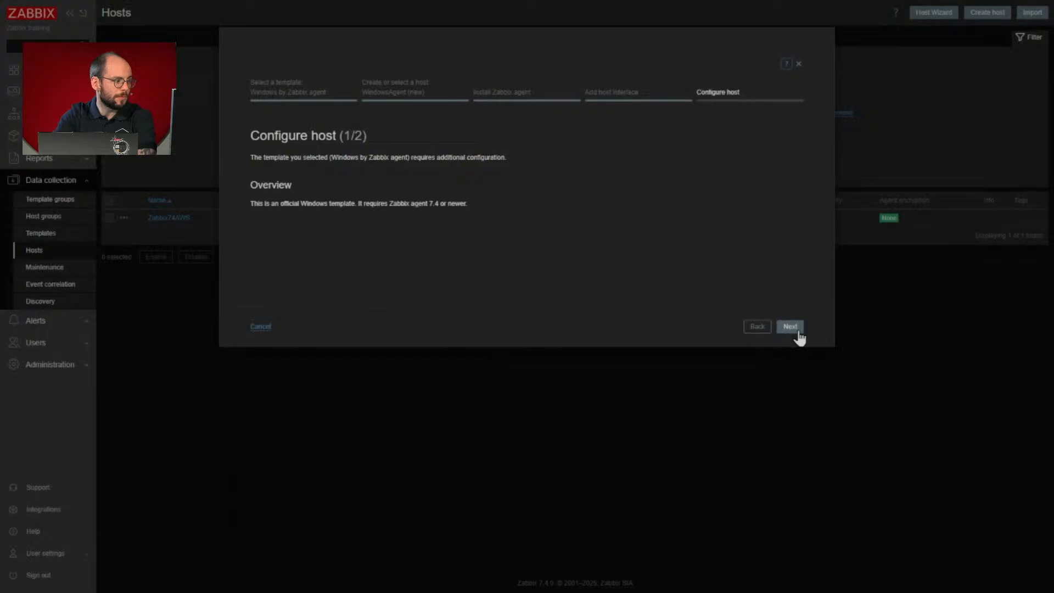
- Continue to the host macro configuration, expand the Thresholds and Filters sections, and review their variables
{"action": "left_click", "coordinate": [797, 330]}
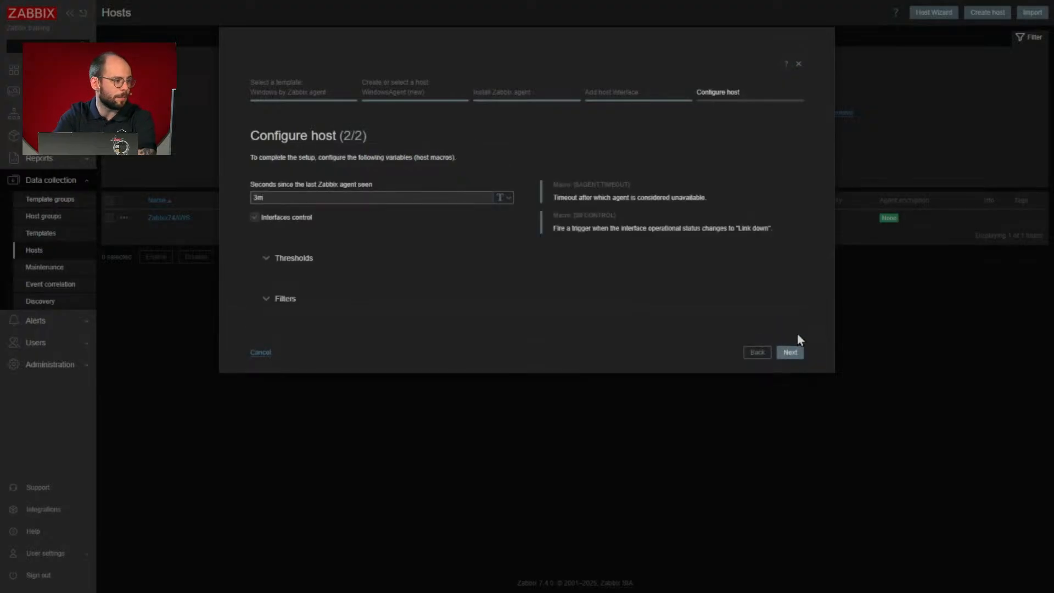
{"action": "left_click", "coordinate": [269, 258]}
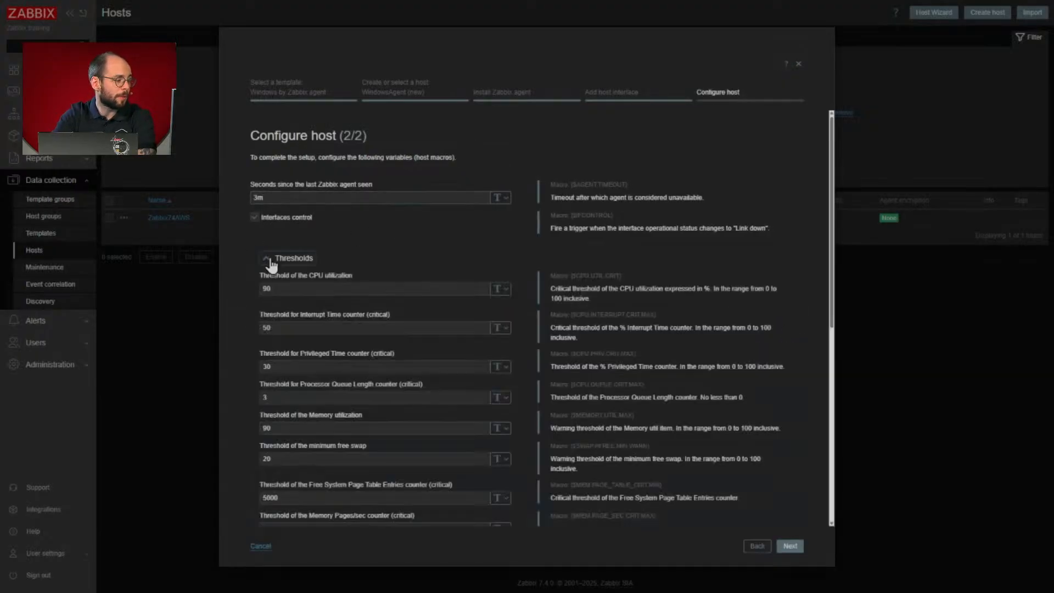
{"action": "scroll", "coordinate": [270, 339], "scroll_direction": "down", "scroll_amount": 6}
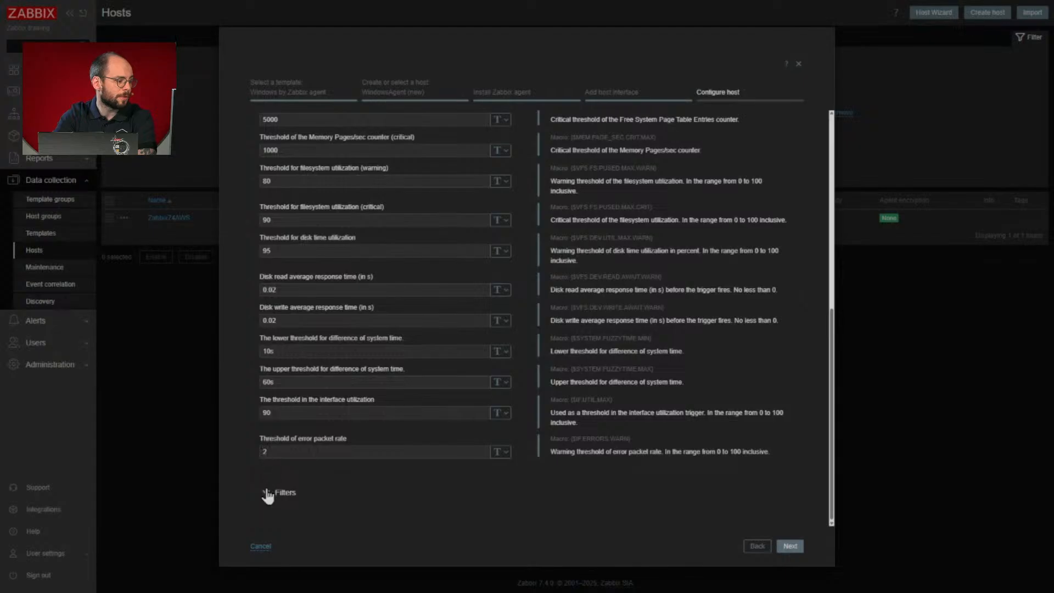
{"action": "left_click", "coordinate": [267, 493]}
{"action": "scroll", "coordinate": [329, 454], "scroll_direction": "down", "scroll_amount": 4}
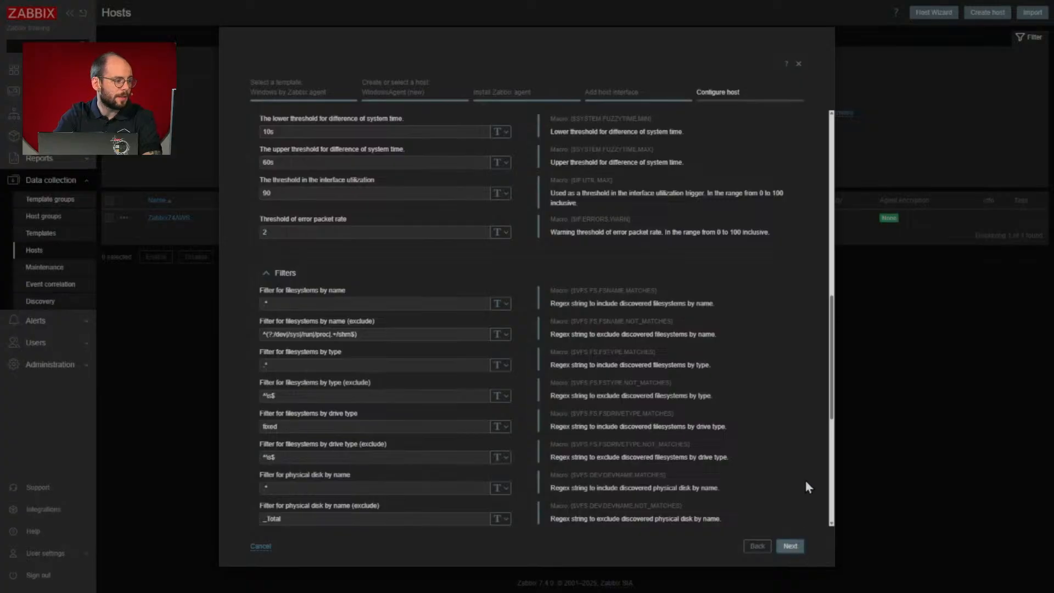
{"action": "scroll", "coordinate": [804, 477], "scroll_direction": "up", "scroll_amount": 3}
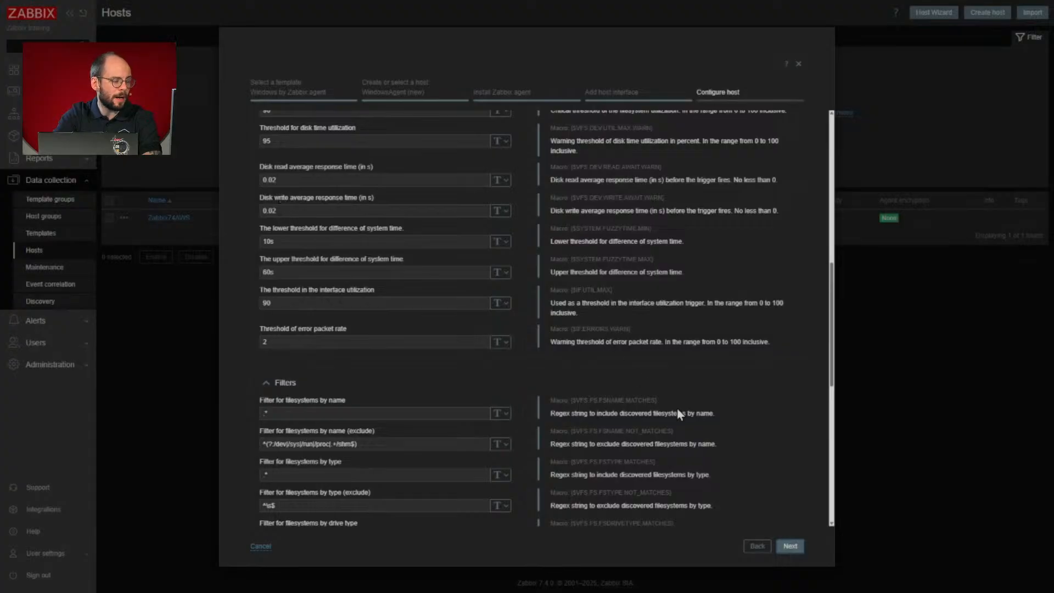
- Create the WindowsAgent host with the default macro values and finish the wizard to reach its latest data
{"action": "left_click", "coordinate": [789, 546]}
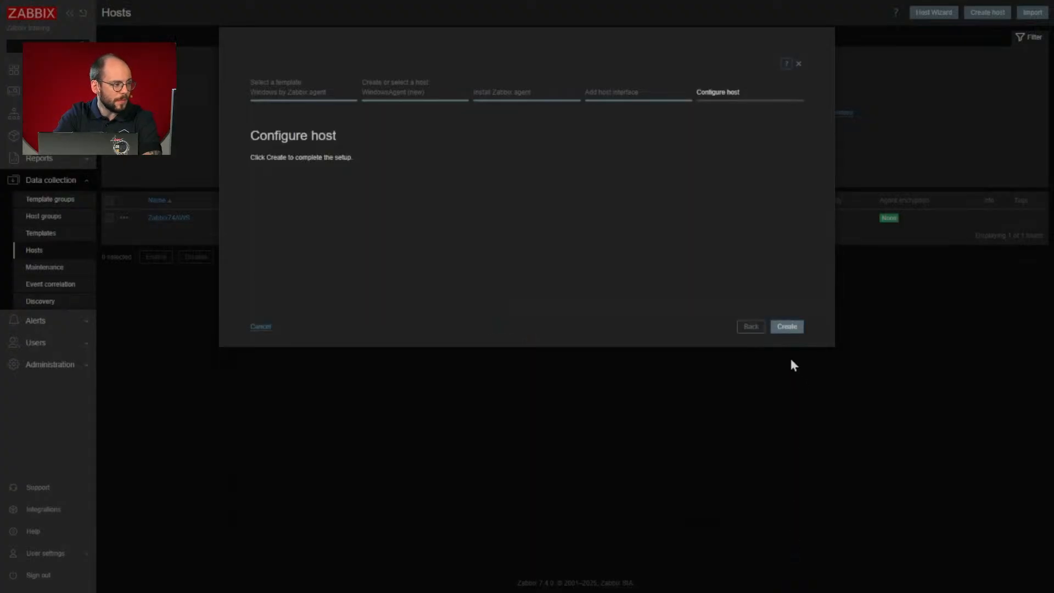
{"action": "left_click", "coordinate": [787, 328]}
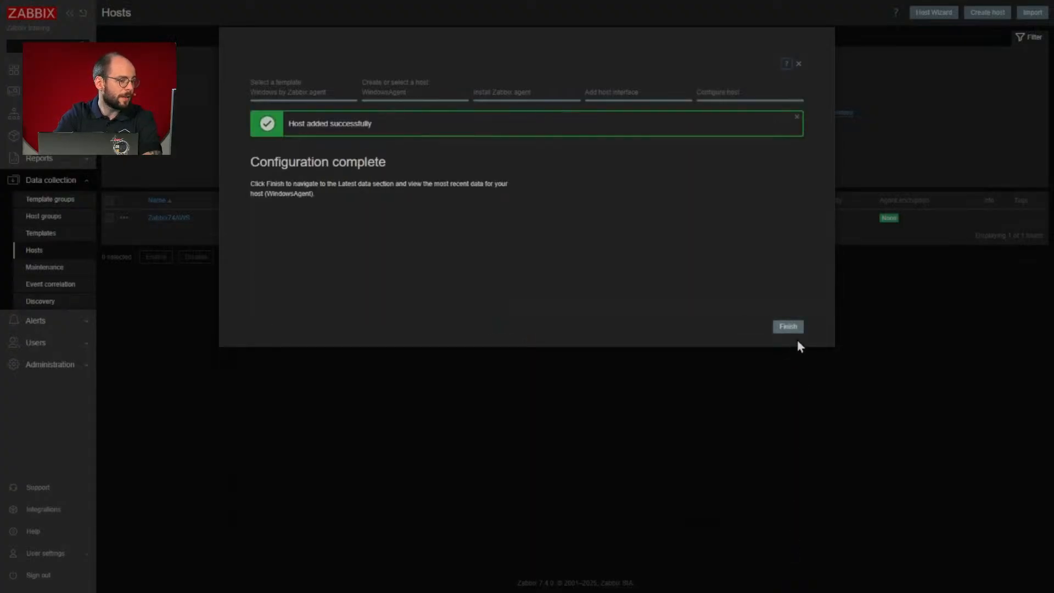
{"action": "left_click", "coordinate": [793, 328]}
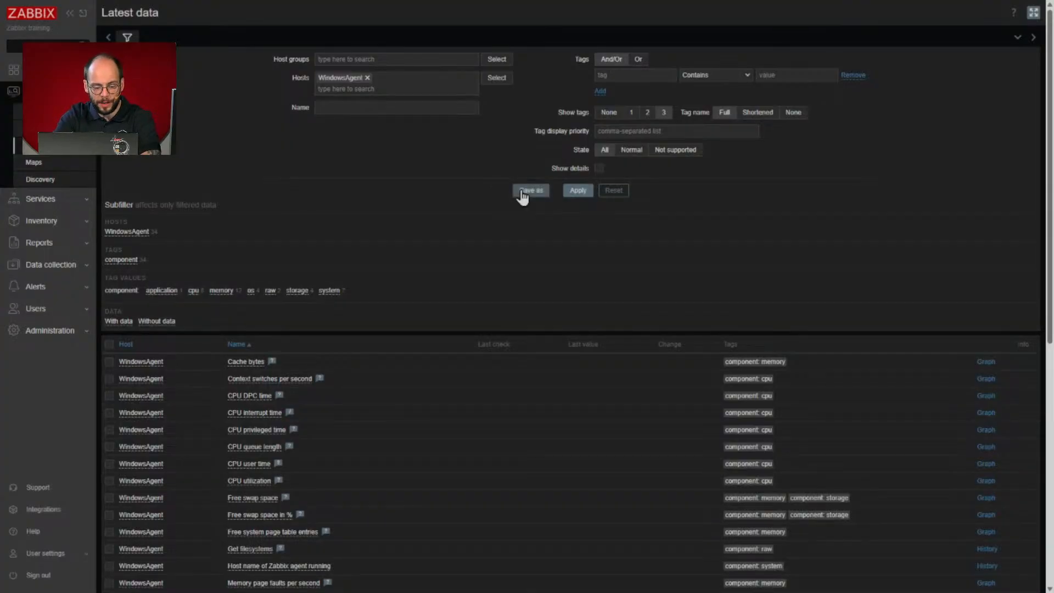
- Open the High CPU utilization trigger of the Windows by SNMP template for editing
{"action": "left_click", "coordinate": [75, 264]}
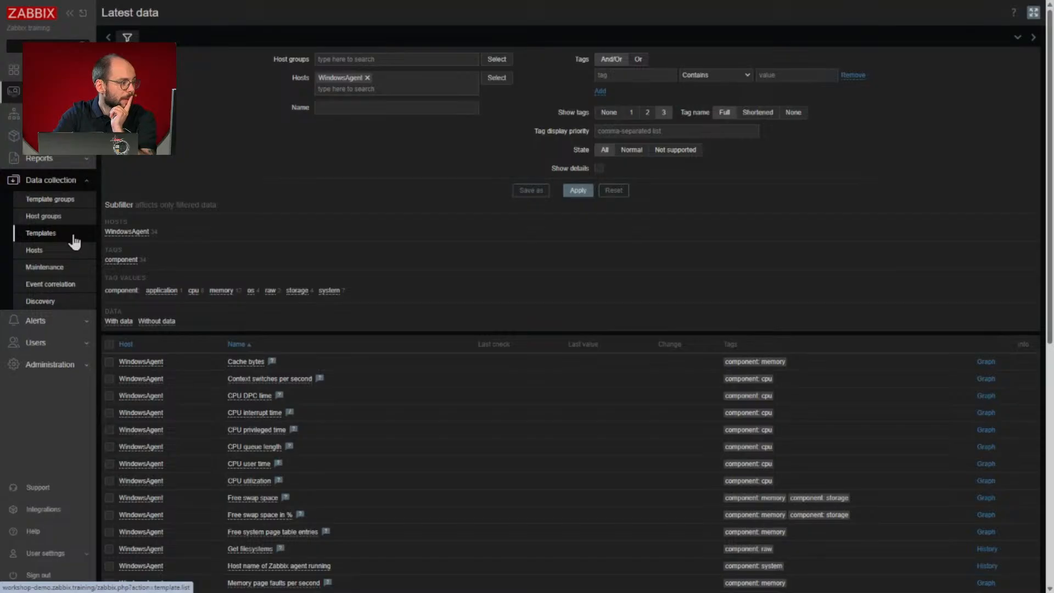
{"action": "left_click", "coordinate": [74, 241]}
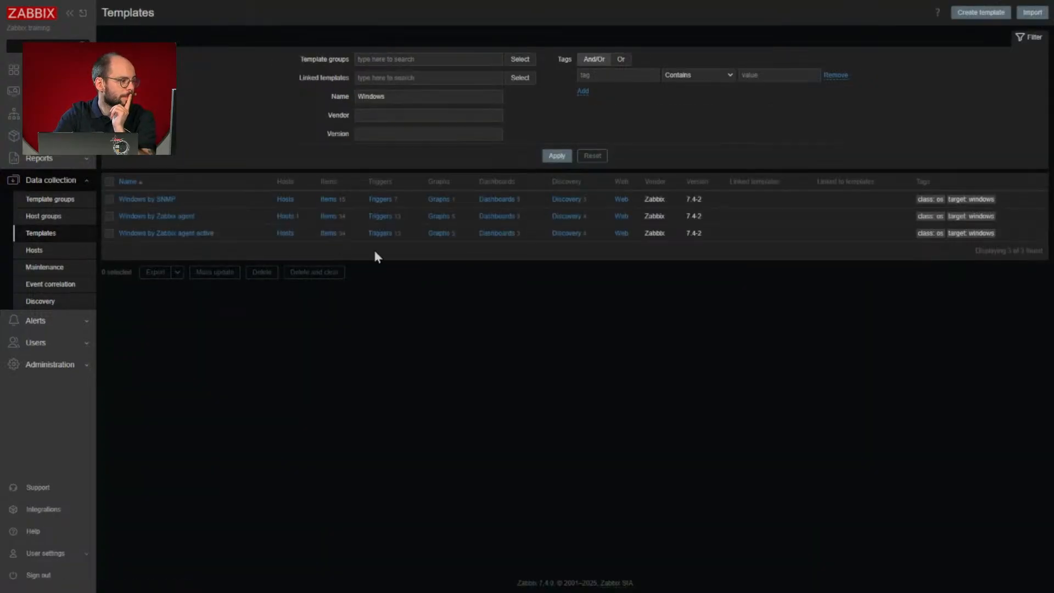
{"action": "left_click", "coordinate": [389, 201]}
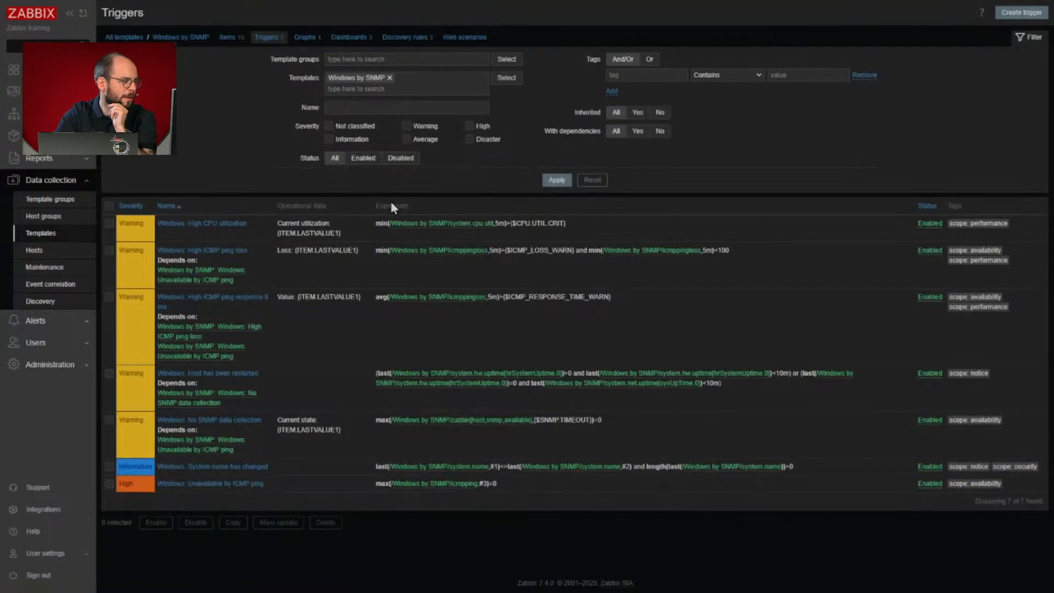
{"action": "left_click", "coordinate": [219, 224]}
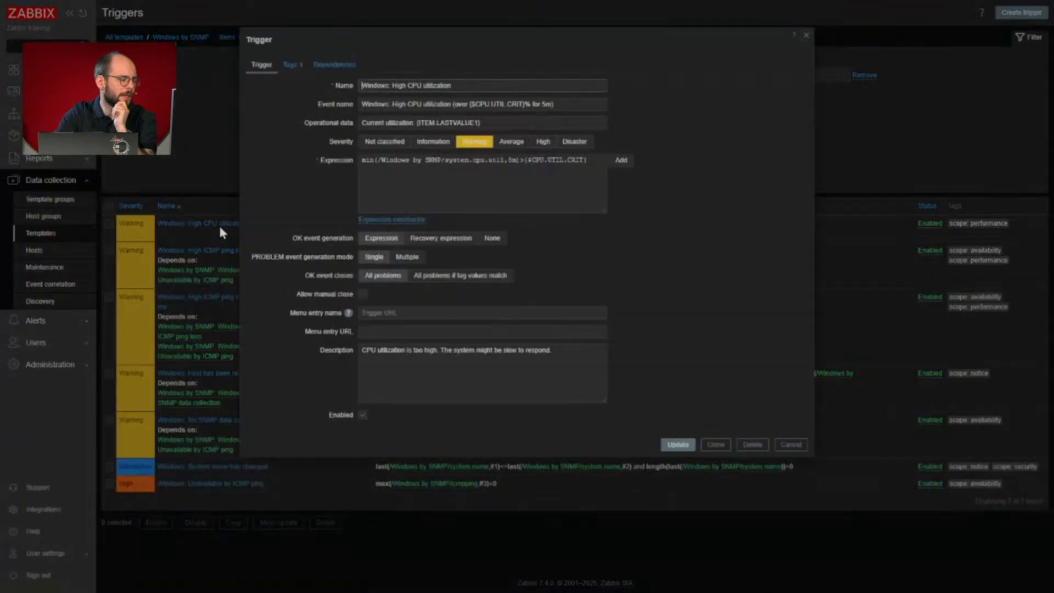
- Add an extra closing brace to the end of the trigger expression and highlight the validation message below it
{"action": "left_click", "coordinate": [594, 169]}
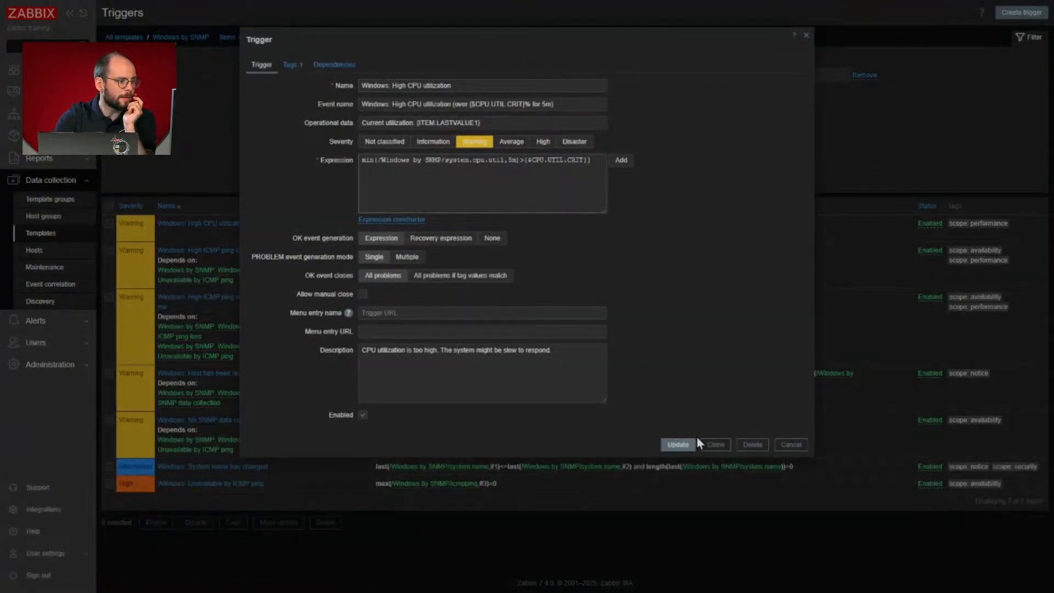
{"action": "left_click", "coordinate": [668, 314]}
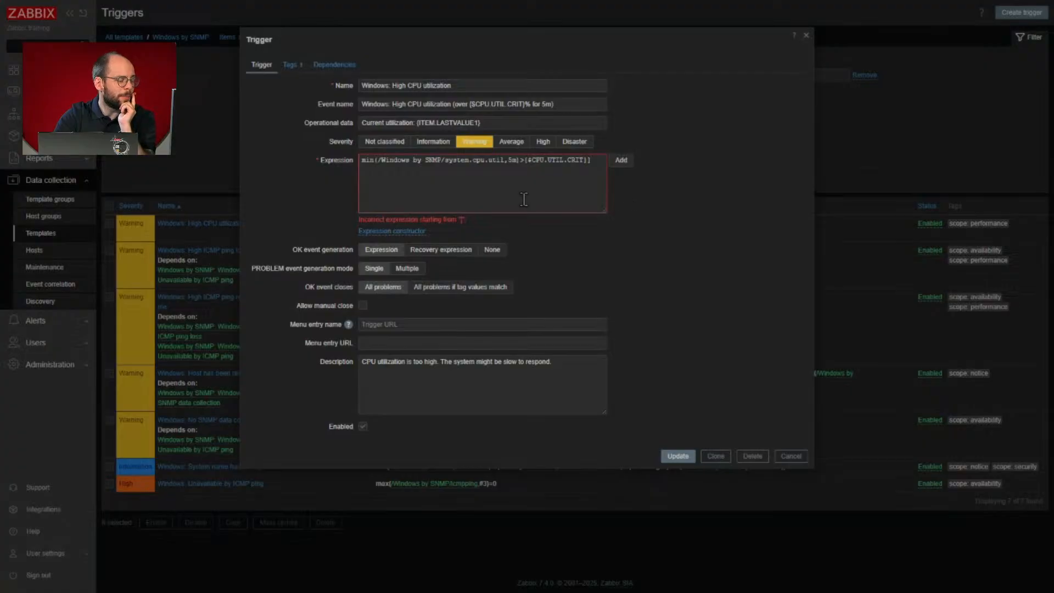
{"action": "left_click_drag", "start_coordinate": [471, 226], "coordinate": [575, 188]}
{"action": "left_click", "coordinate": [356, 221]}
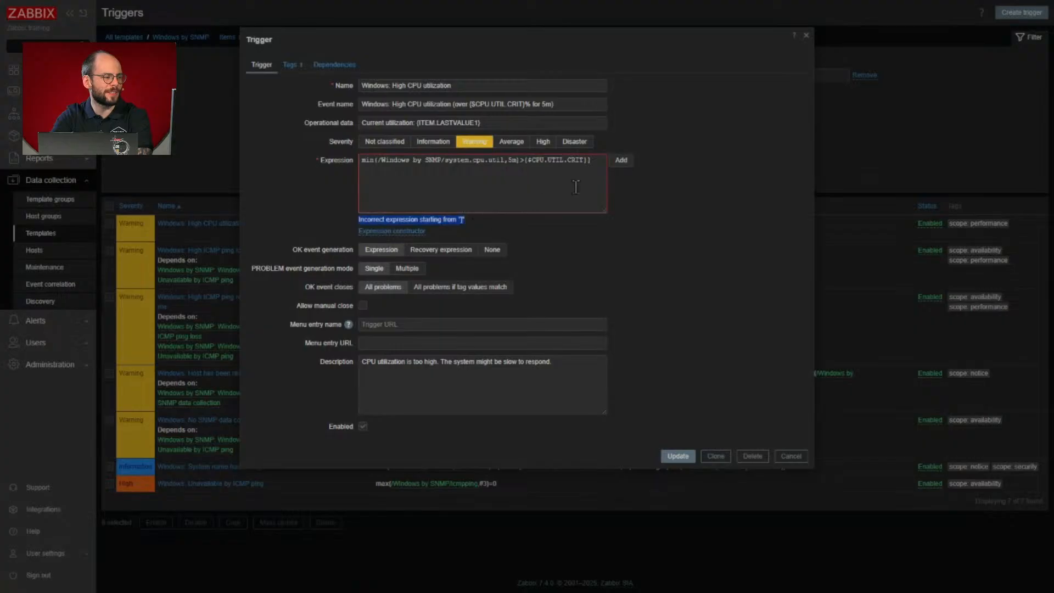
- Remove the closing braces after $CPU.UTIL.CRIT in the trigger expression, check the validation, and discard the trigger changes
{"action": "left_click", "coordinate": [591, 160]}
{"action": "key", "text": "BackSpace"}
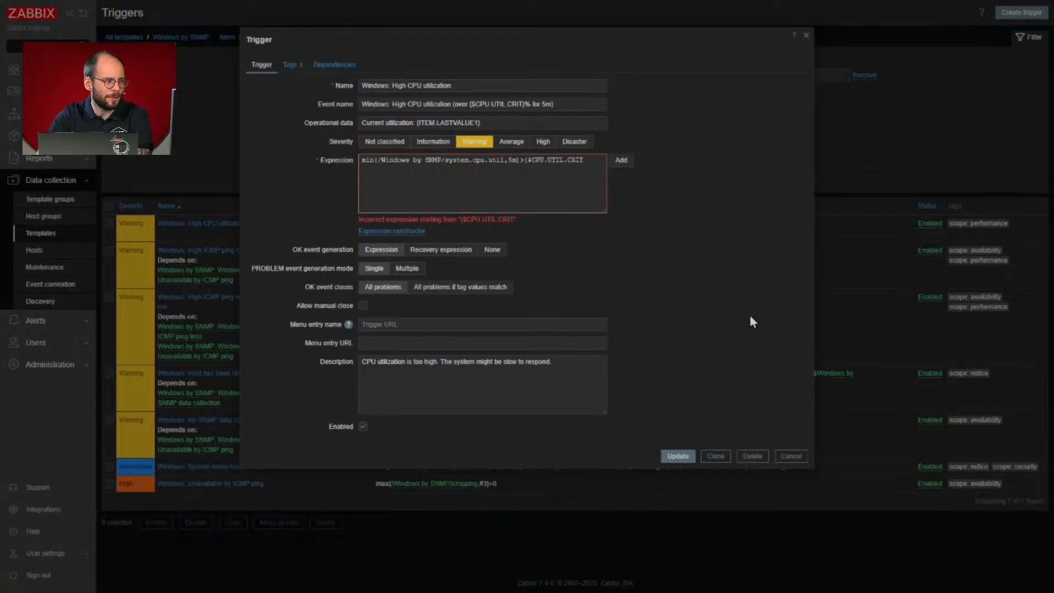
{"action": "left_click", "coordinate": [789, 456]}
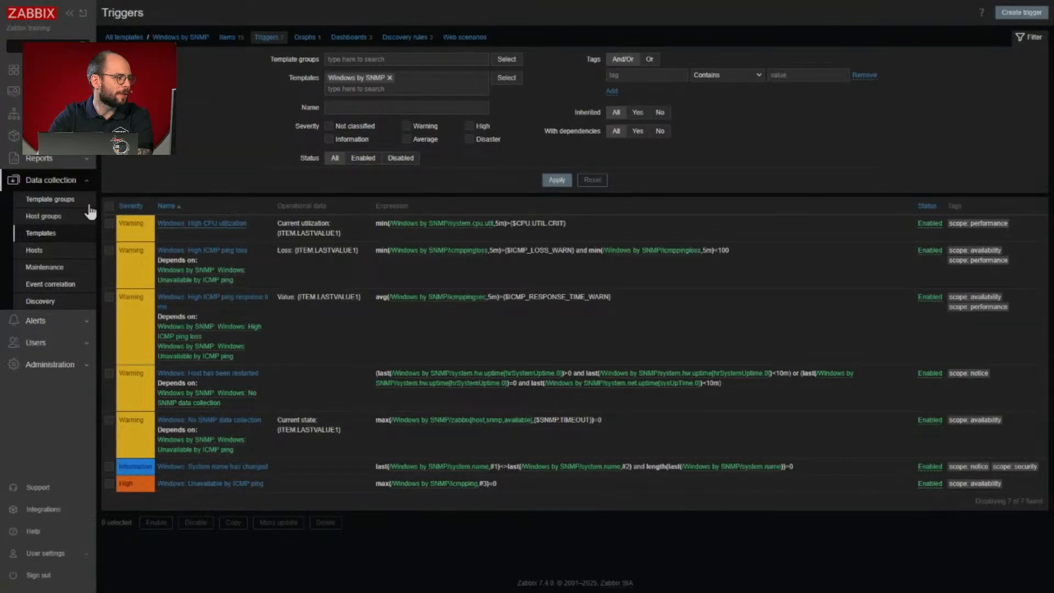
- Start creating a host manually, name it MyHost and link the Windows by SNMP template
{"action": "left_click", "coordinate": [82, 250]}
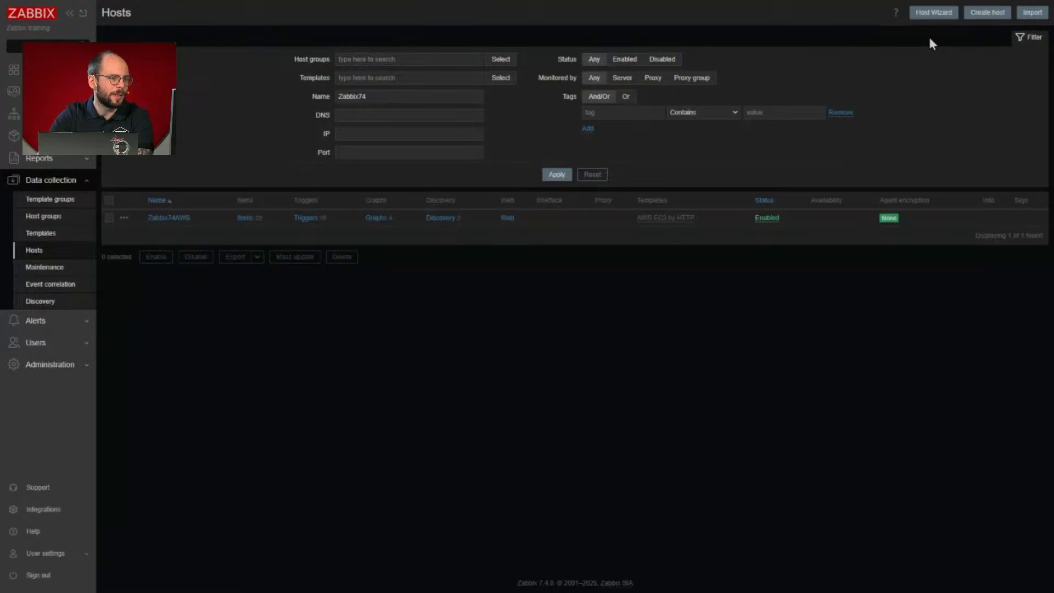
{"action": "left_click", "coordinate": [986, 13]}
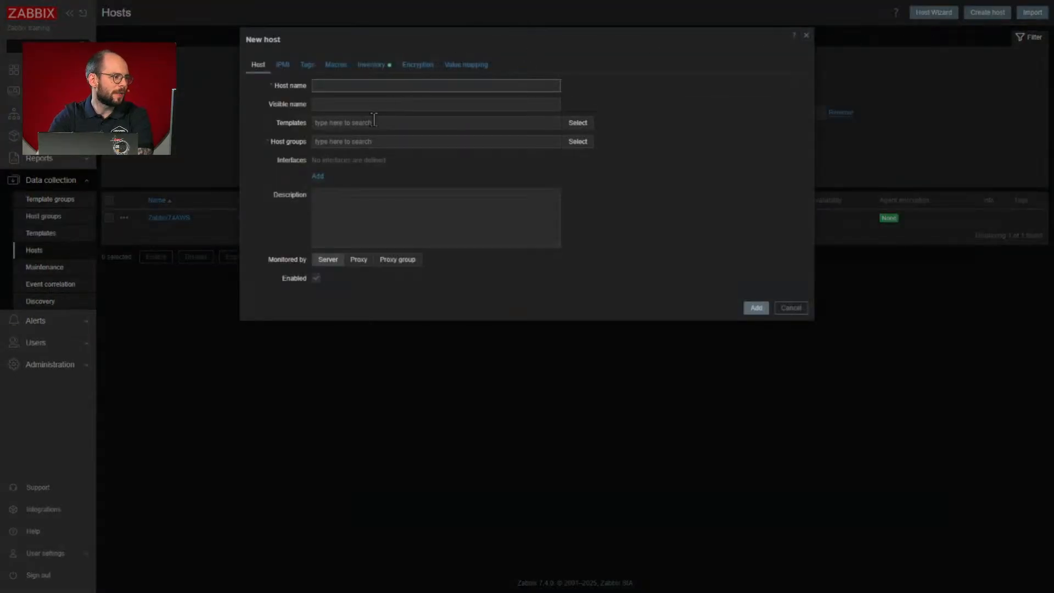
{"action": "type", "text": "My"}
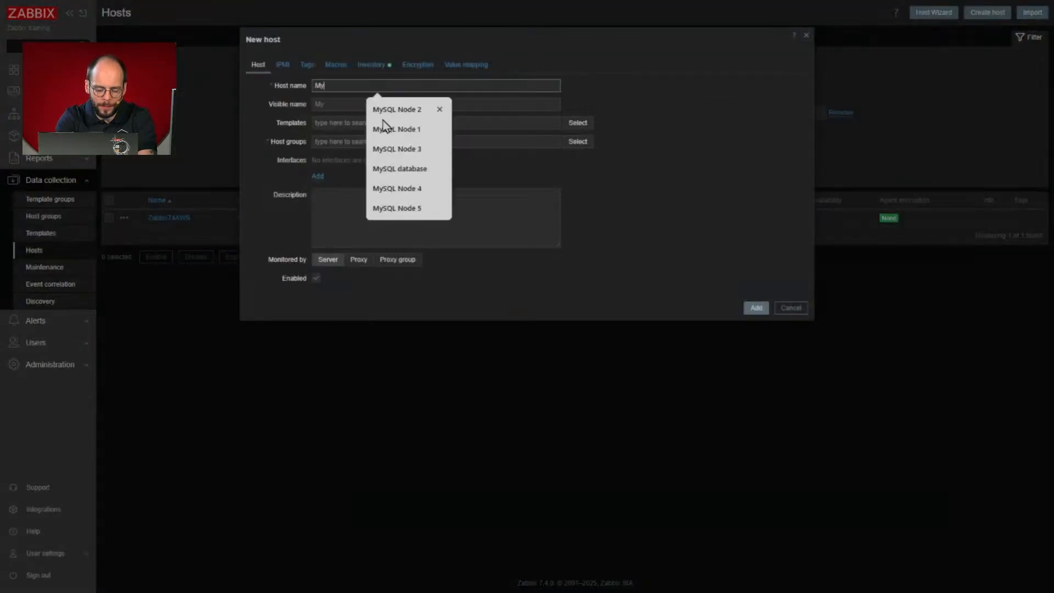
{"action": "type", "text": "Host"}
{"action": "left_click", "coordinate": [382, 119]}
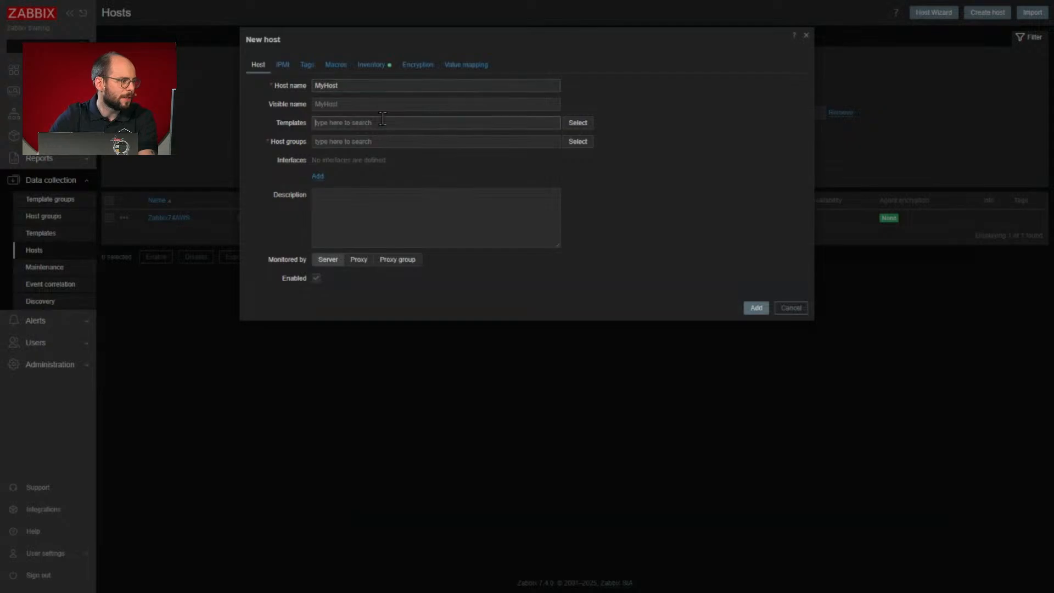
{"action": "type", "text": "Wi"}
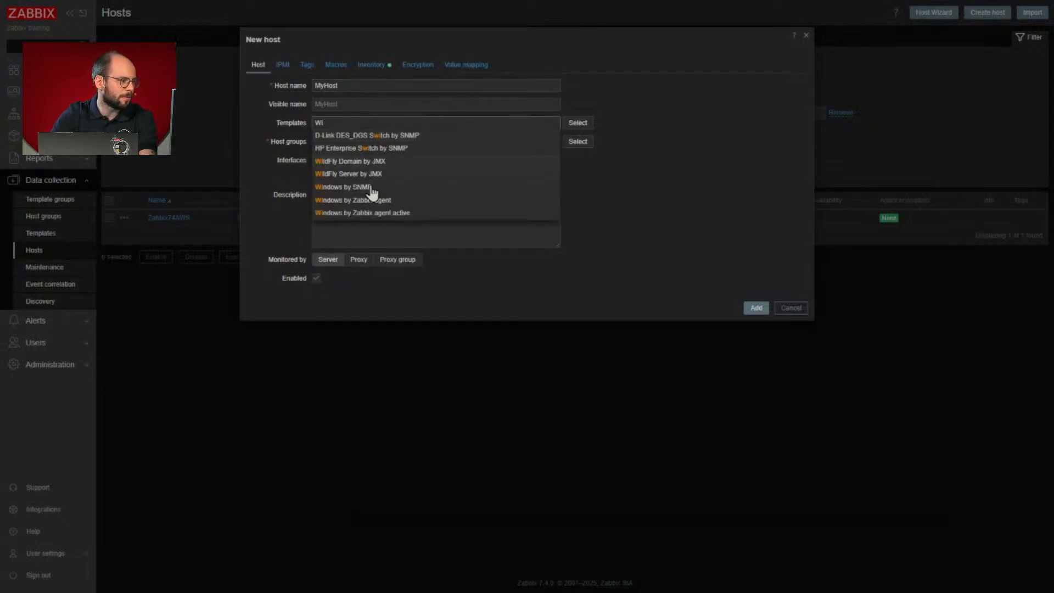
{"action": "left_click", "coordinate": [371, 187]}
{"action": "left_click", "coordinate": [396, 197]}
{"action": "left_click", "coordinate": [455, 203]}
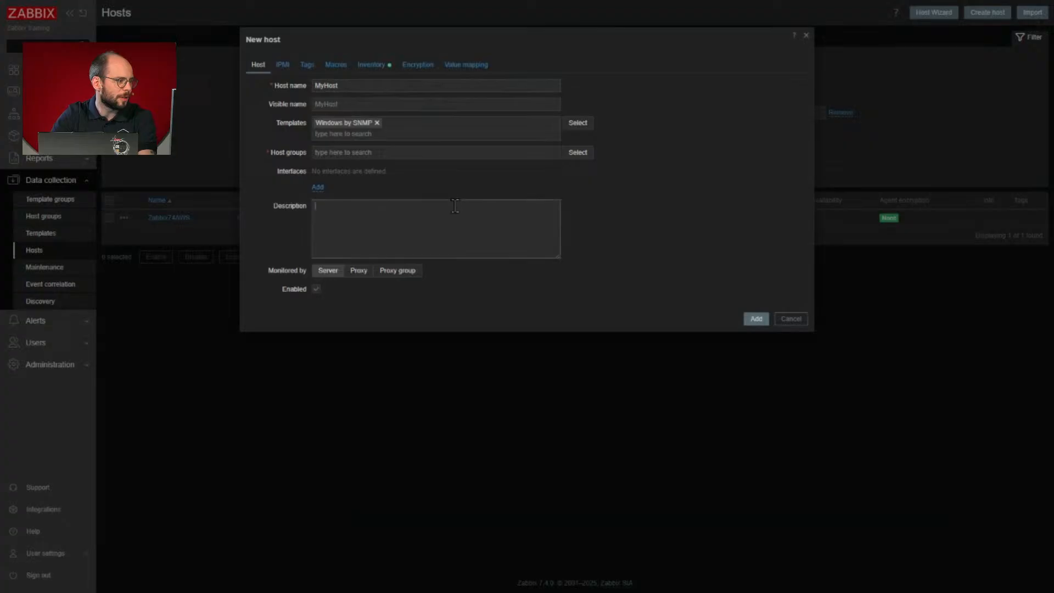
- Test the required-field validation by leaving Host groups empty and clearing the host name, and cancel the new host
{"action": "left_click", "coordinate": [423, 149]}
{"action": "left_click", "coordinate": [414, 195]}
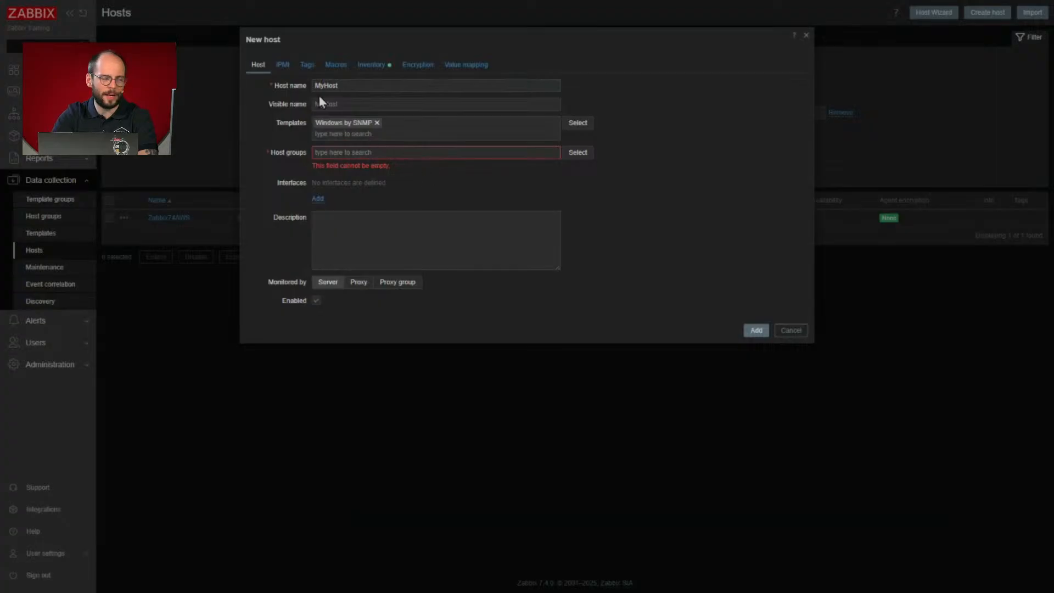
{"action": "left_click", "coordinate": [352, 84]}
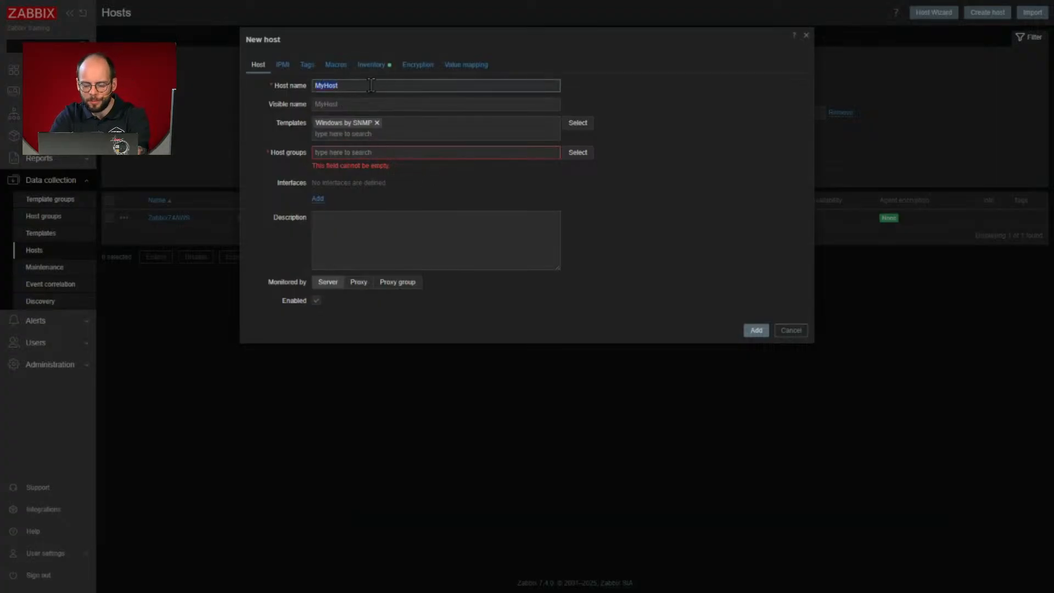
{"action": "key", "text": "BackSpace"}
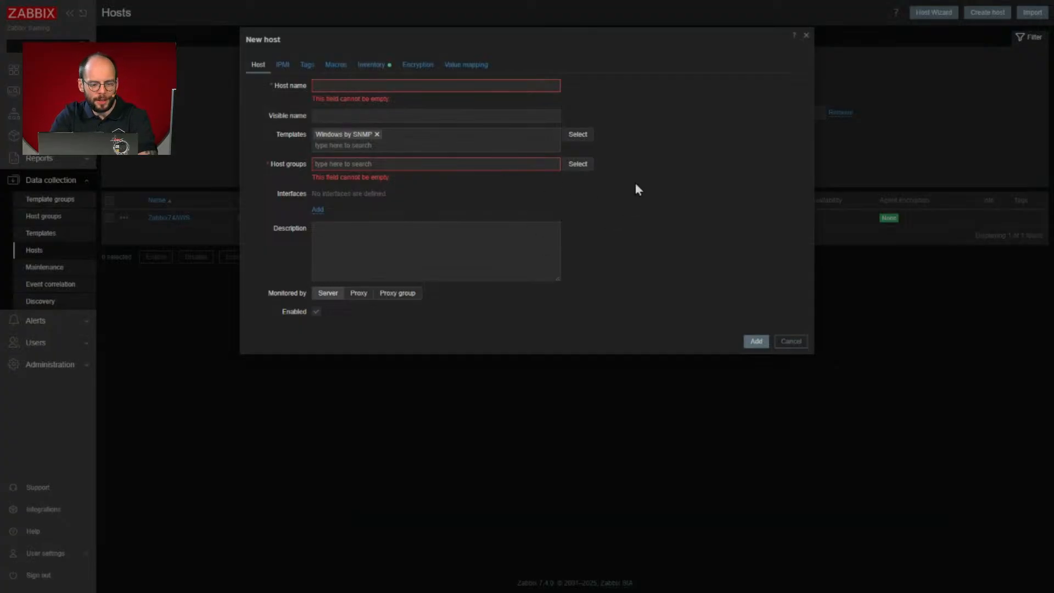
{"action": "left_click", "coordinate": [790, 341]}
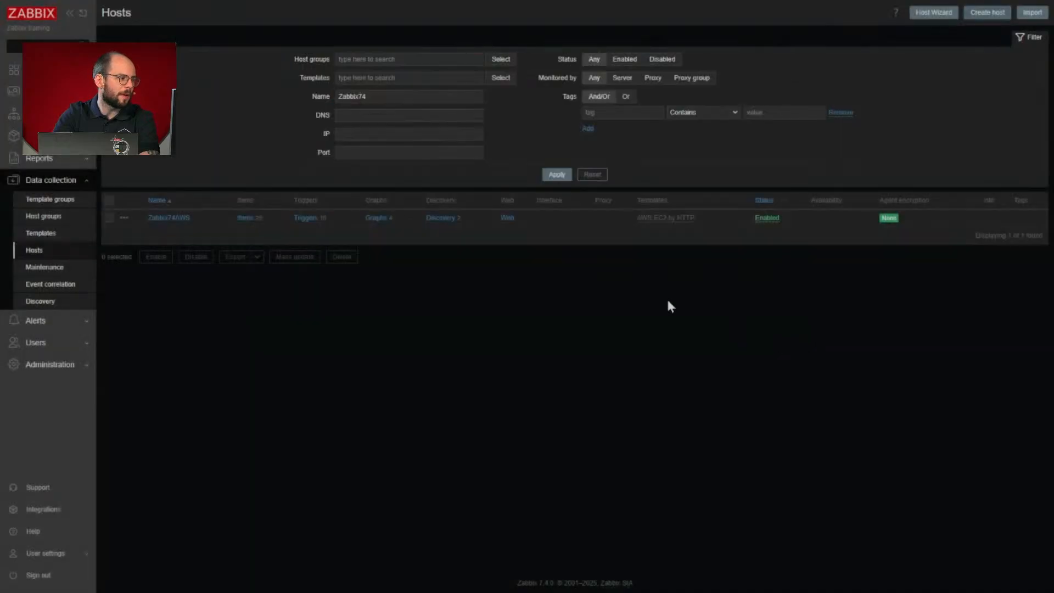
- Start a new item on the Zabbix74AWS host, test leaving the required fields empty, and name the item agent ping
{"action": "left_click", "coordinate": [242, 223]}
{"action": "left_click", "coordinate": [1023, 14]}
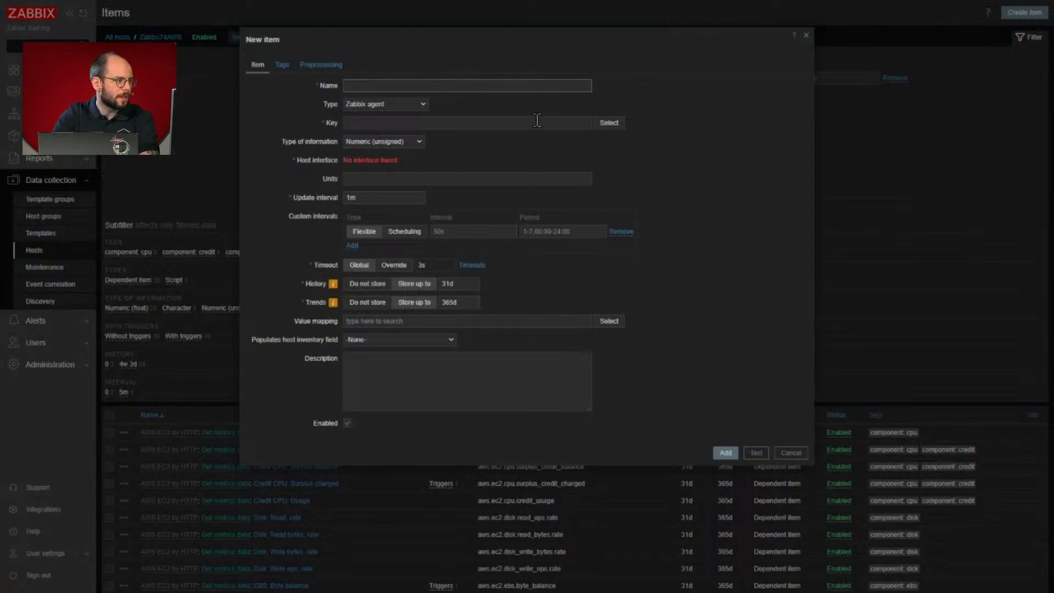
{"action": "left_click", "coordinate": [495, 121]}
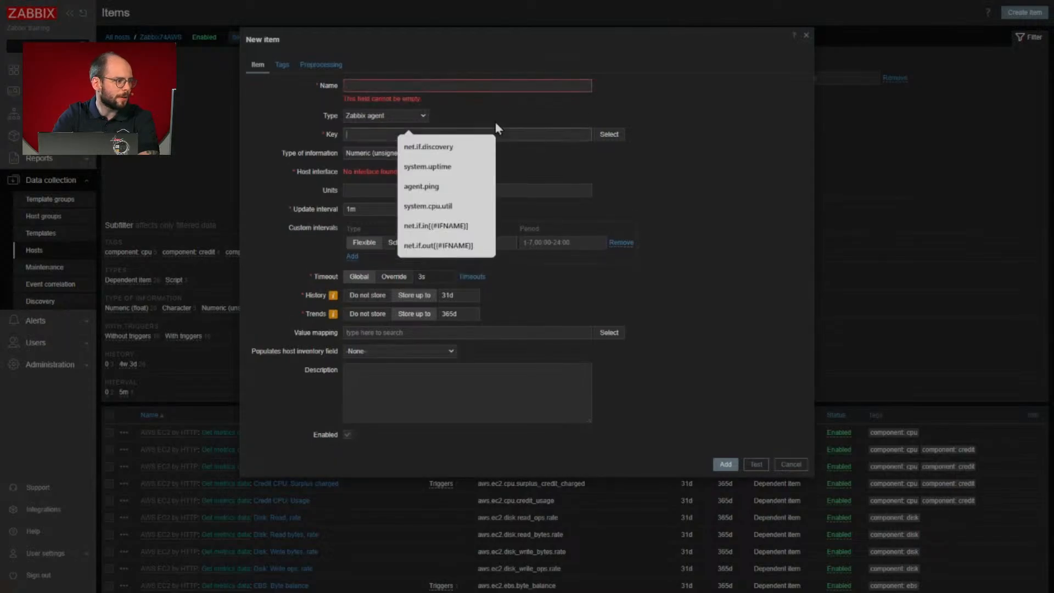
{"action": "left_click", "coordinate": [451, 86]}
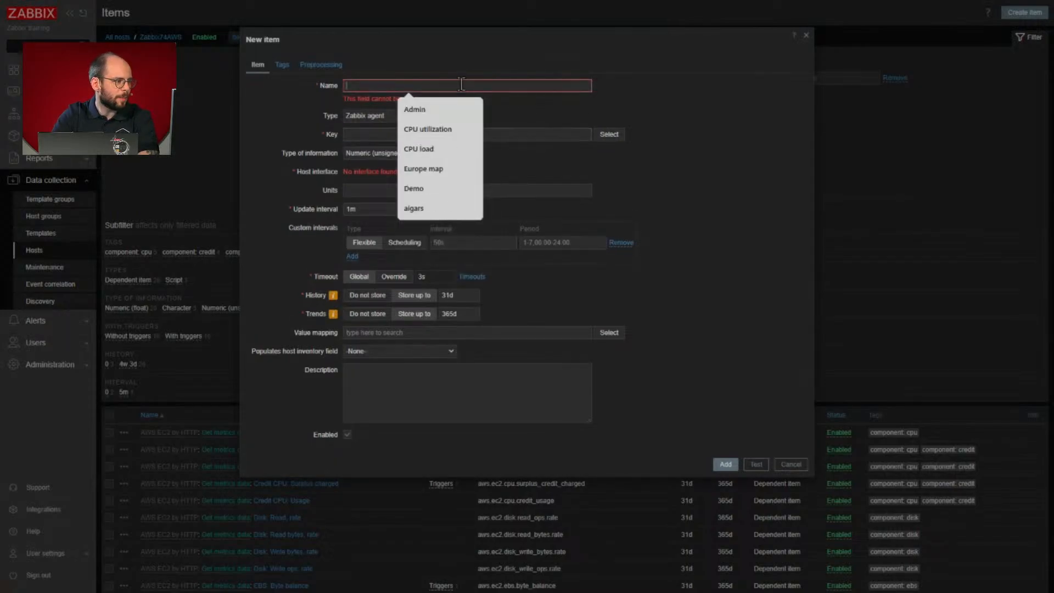
{"action": "type", "text": "agent ping"}
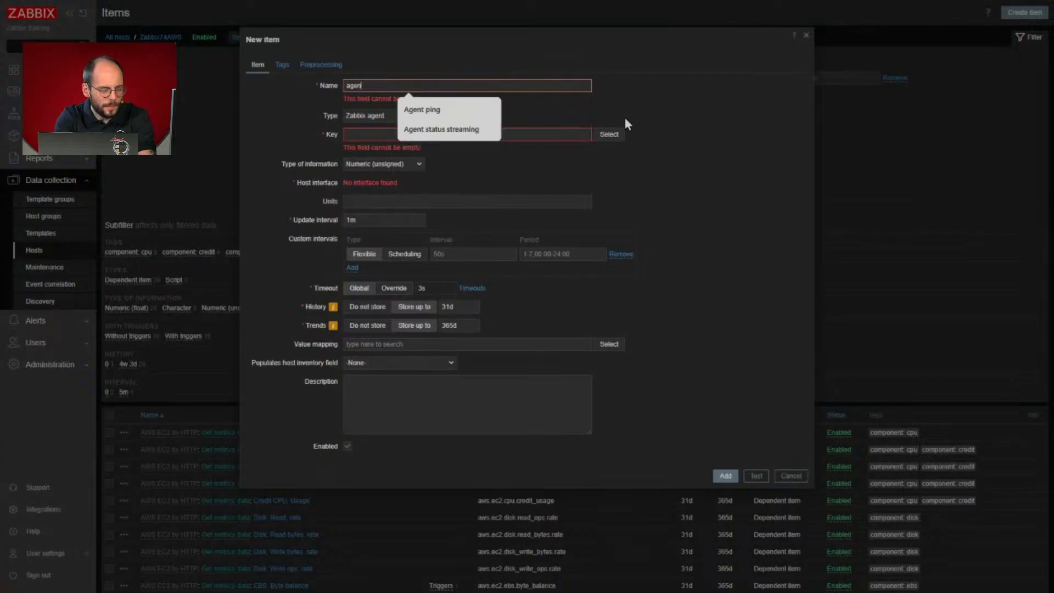
{"action": "key", "text": "Tab"}
{"action": "key", "text": "Tab"}
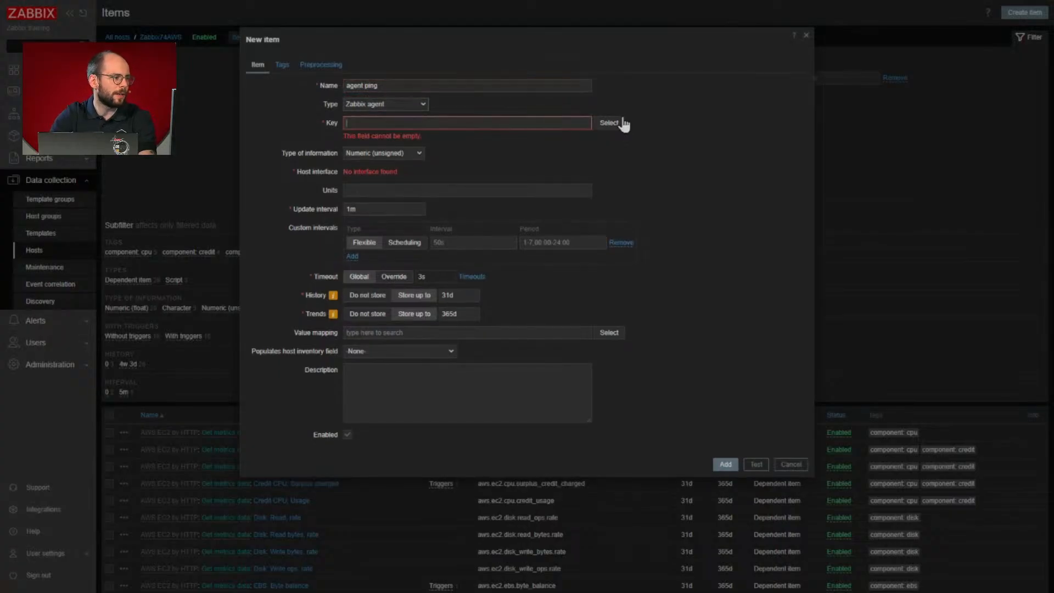
- Enter agent.ping with an unclosed square bracket as the item key and highlight the validation message below it
{"action": "type", "text": "agent"}
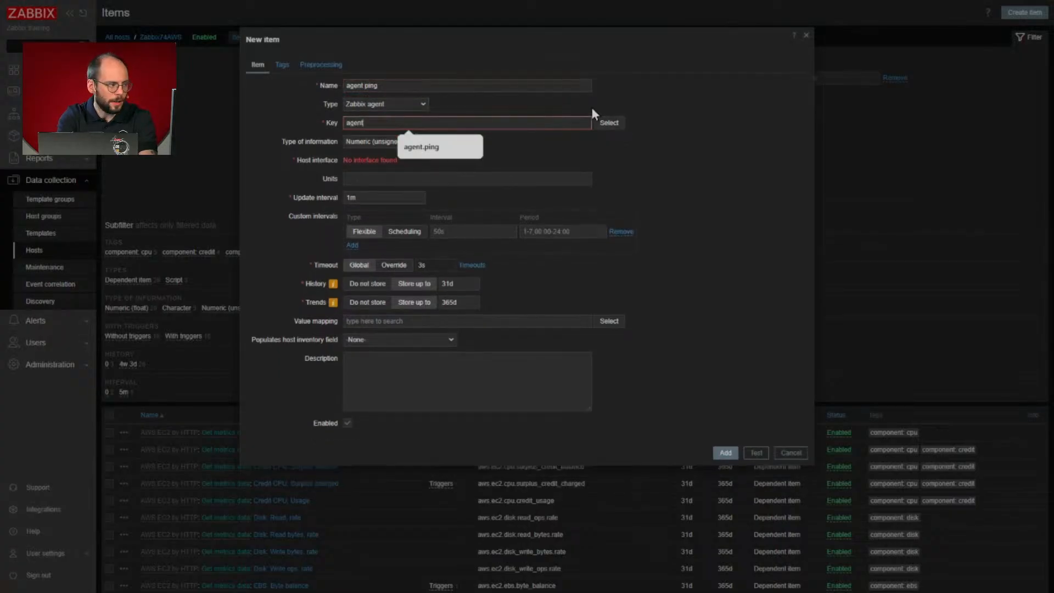
{"action": "type", "text": ".ping["}
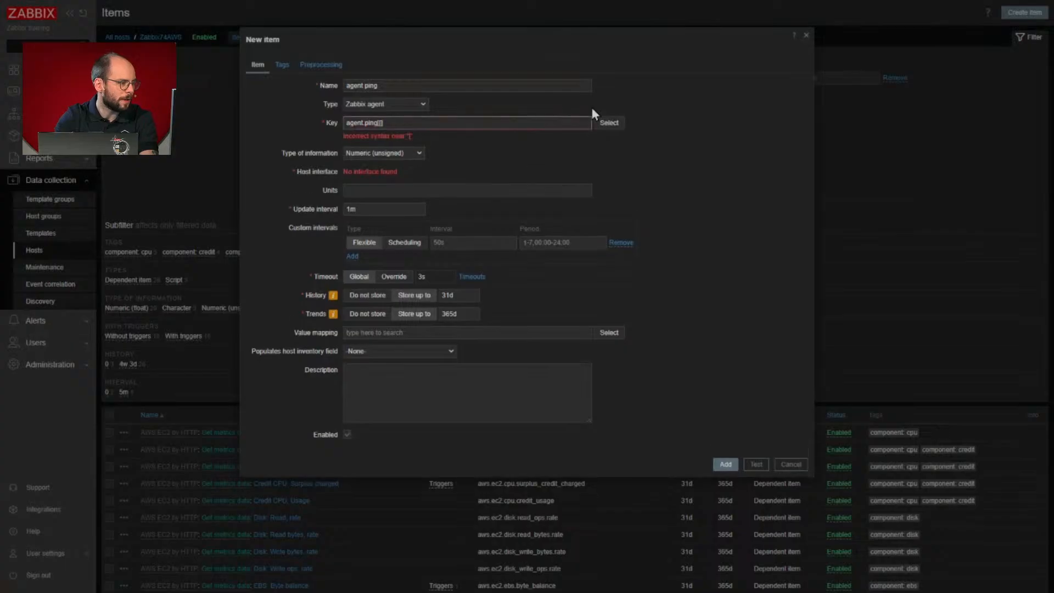
{"action": "triple_click", "coordinate": [403, 137]}
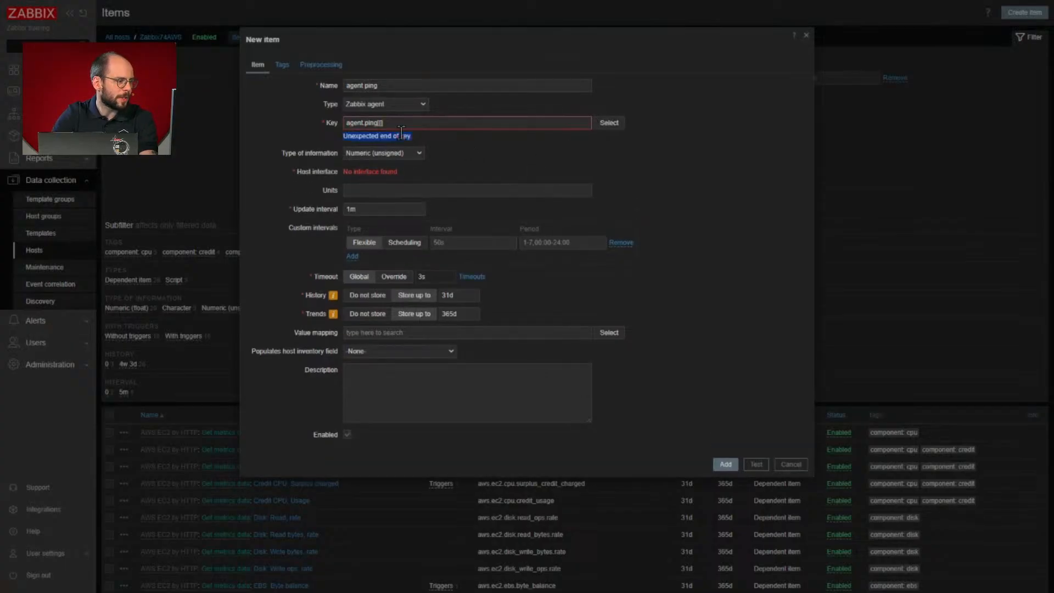